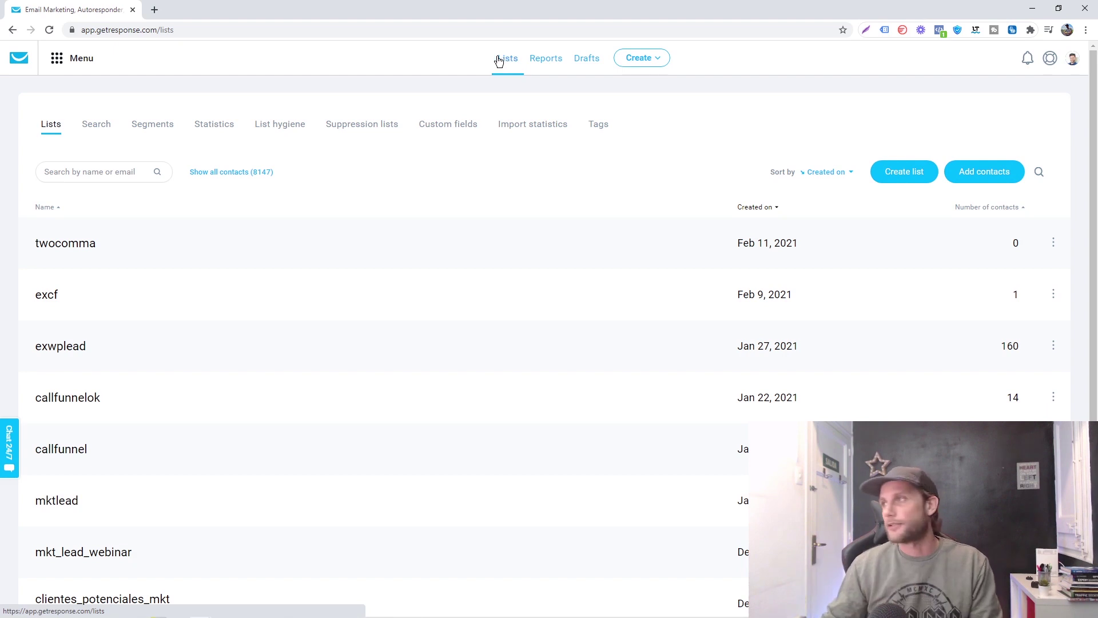
Create a new contact list named lista02020202.
{"action": "left_click", "coordinate": [899, 174]}
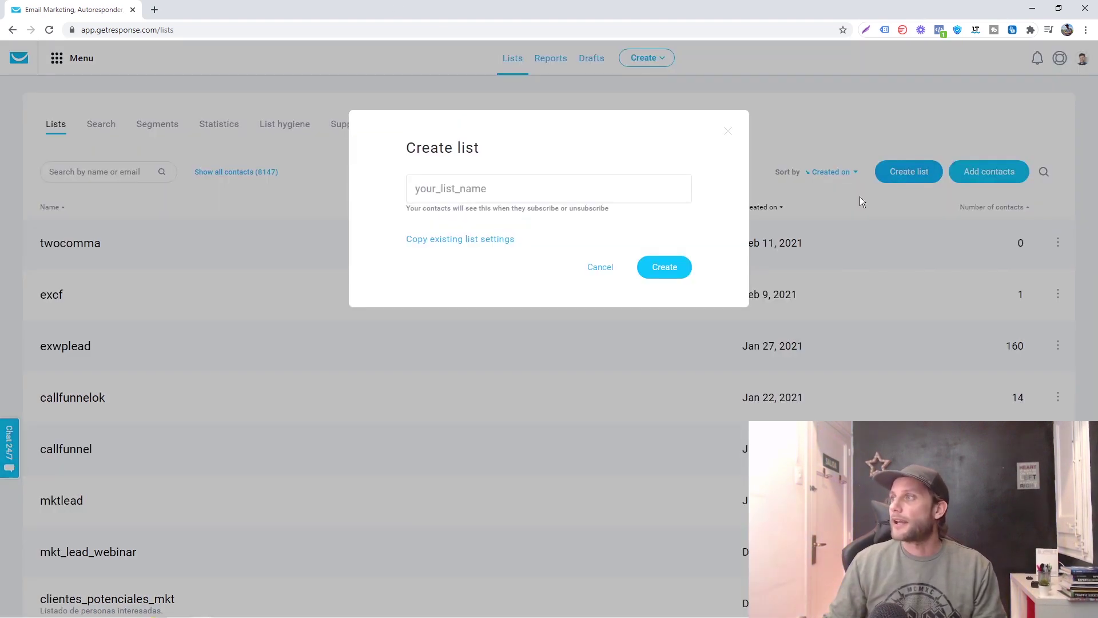
{"action": "left_click", "coordinate": [446, 189]}
{"action": "type", "text": "lista02020202"}
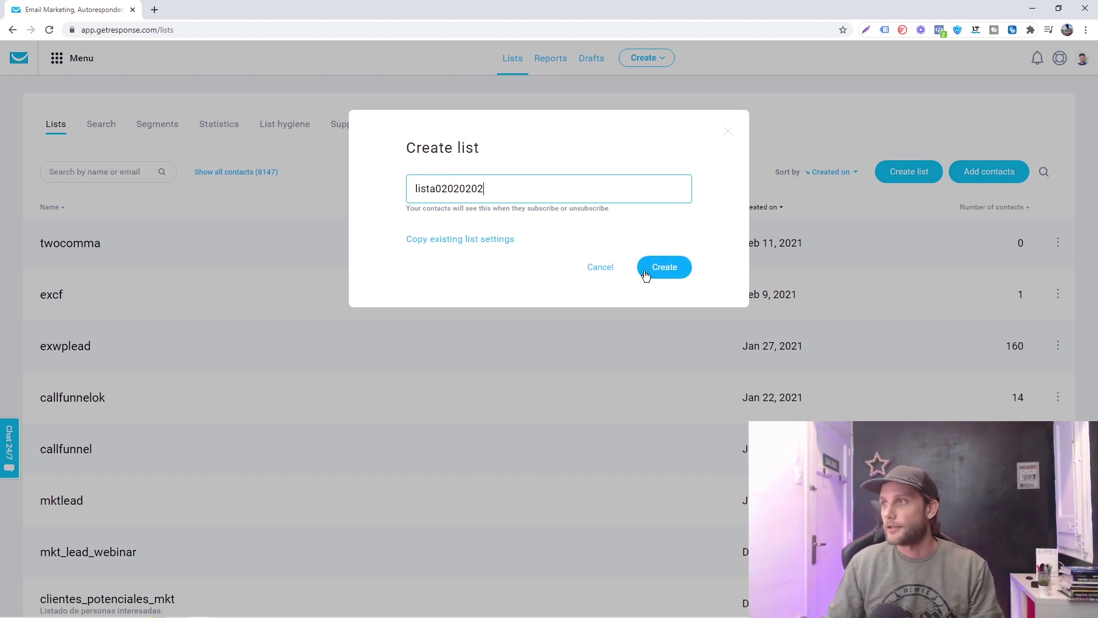
{"action": "left_click", "coordinate": [645, 269]}
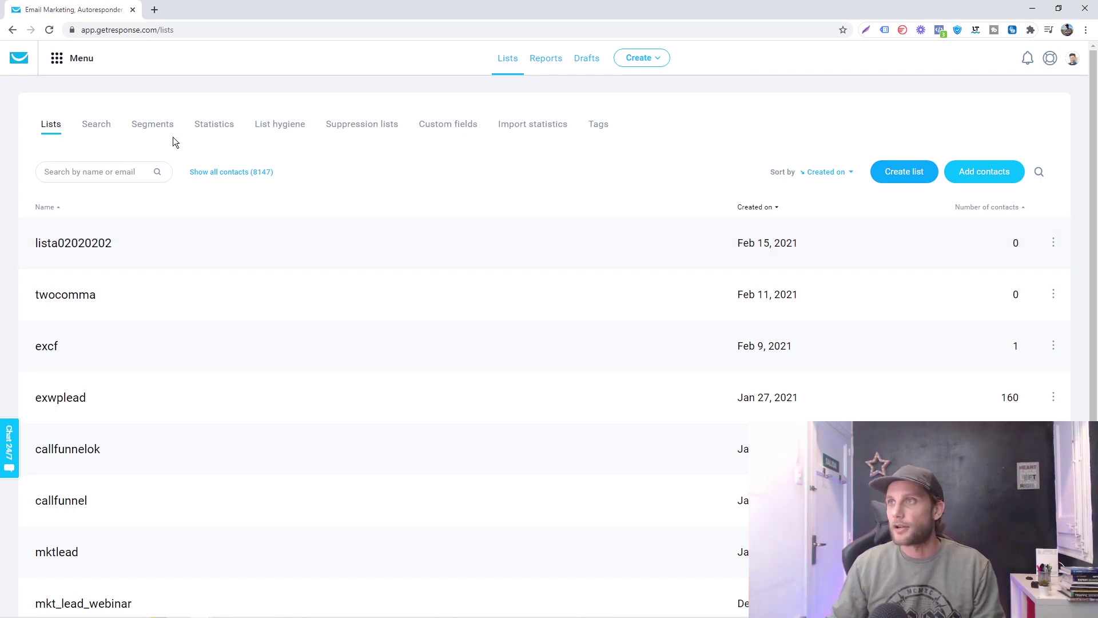
Start a new automation message using the new Email Creator.
{"action": "left_click", "coordinate": [80, 62]}
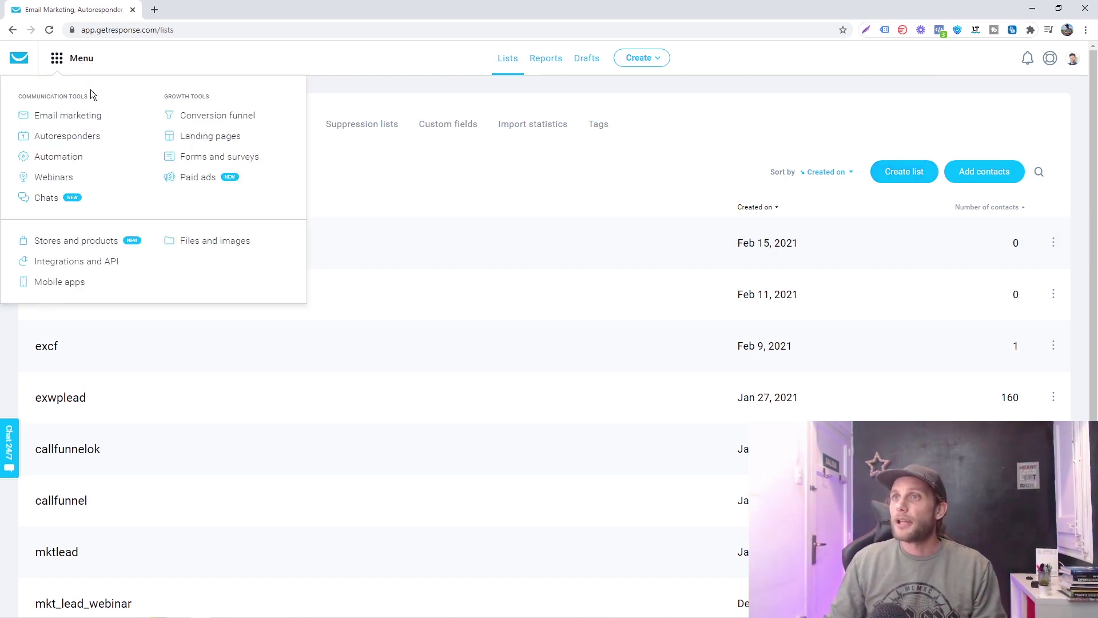
{"action": "left_click", "coordinate": [59, 156]}
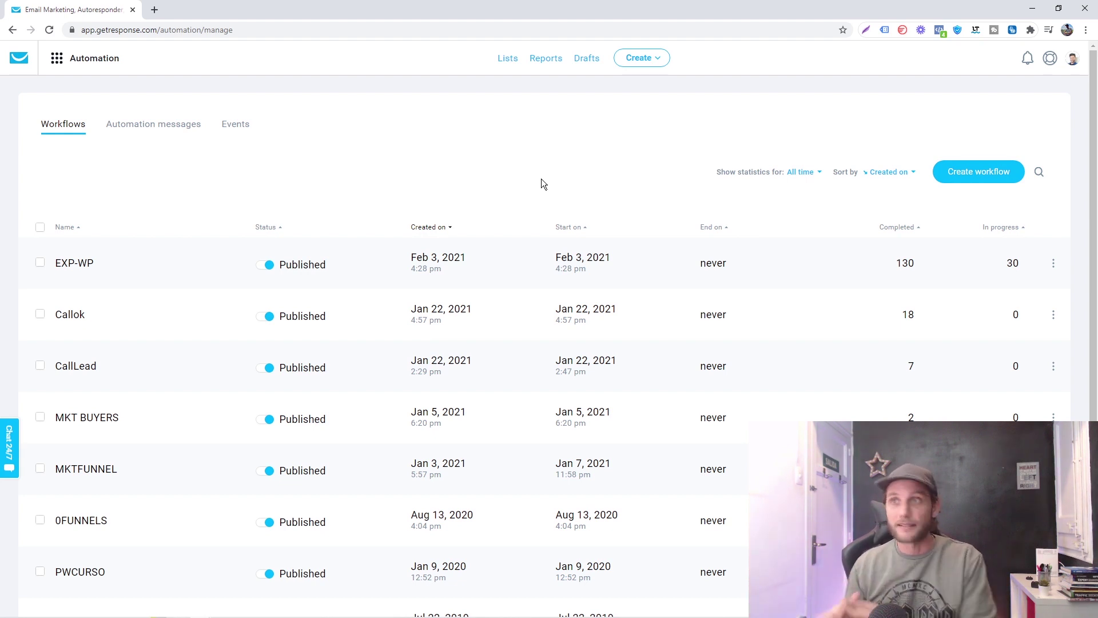
{"action": "left_click", "coordinate": [152, 127]}
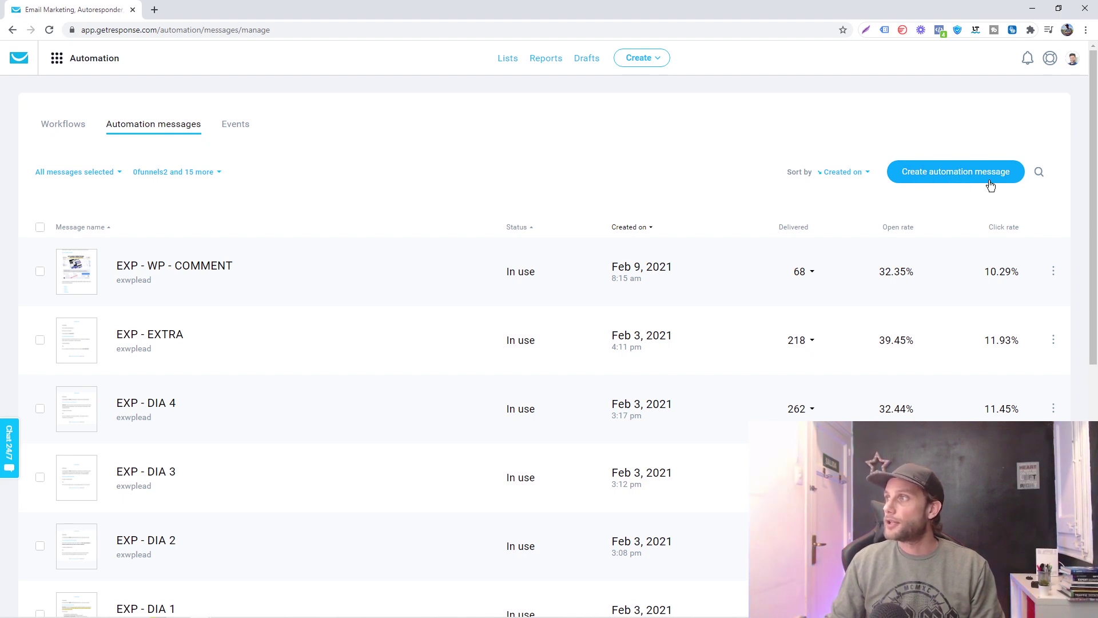
{"action": "left_click", "coordinate": [917, 181]}
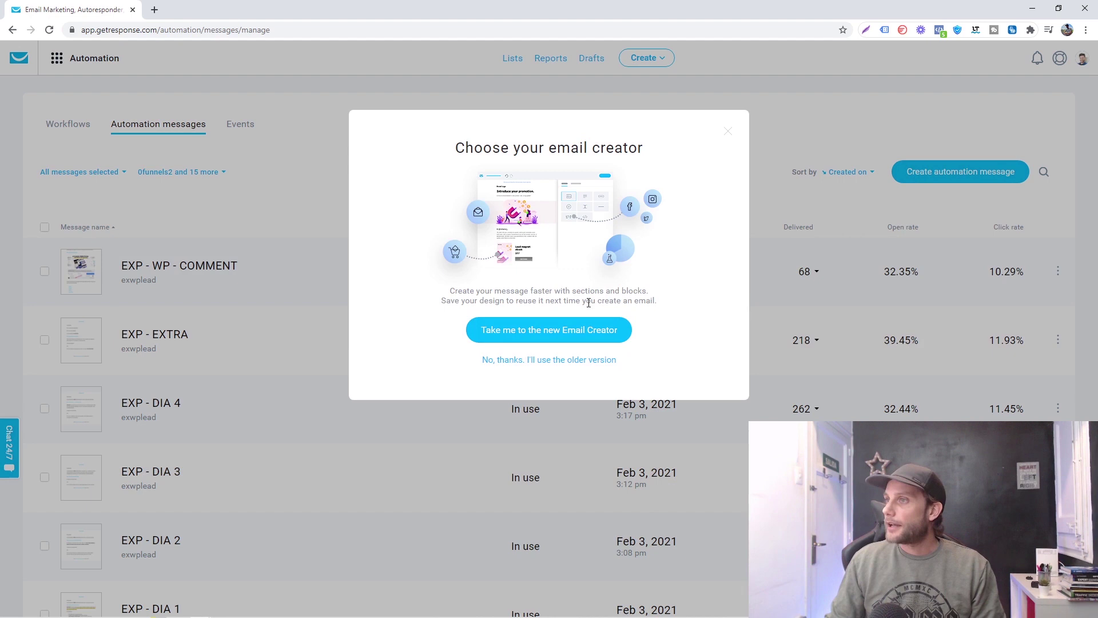
{"action": "left_click", "coordinate": [538, 338]}
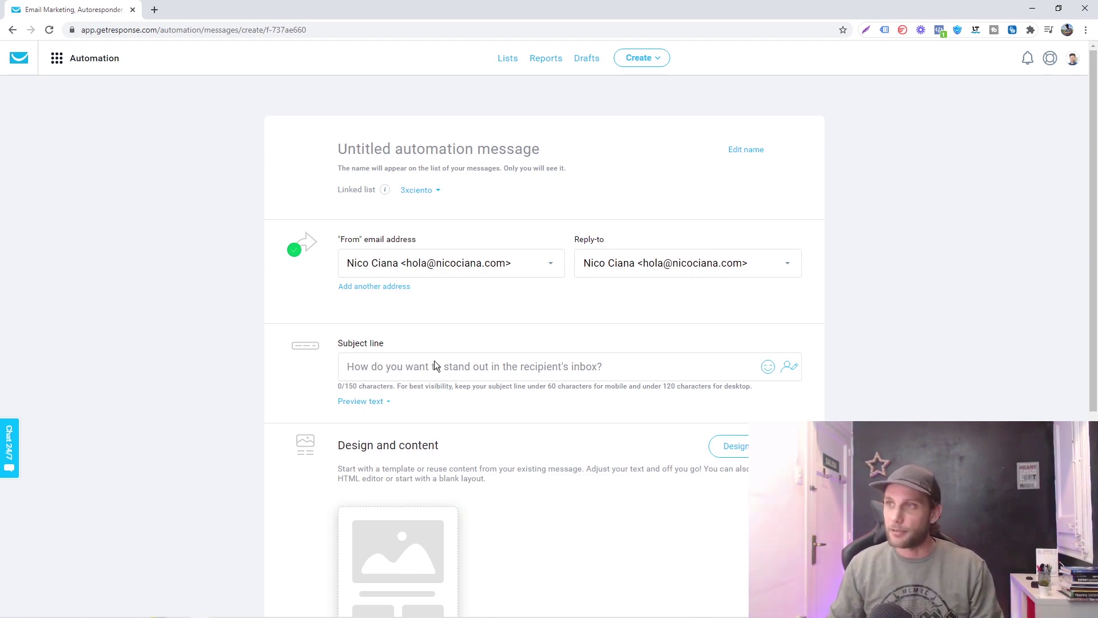
Set the message's subject line to "Te doy la bienvenida!".
{"action": "left_click", "coordinate": [411, 364]}
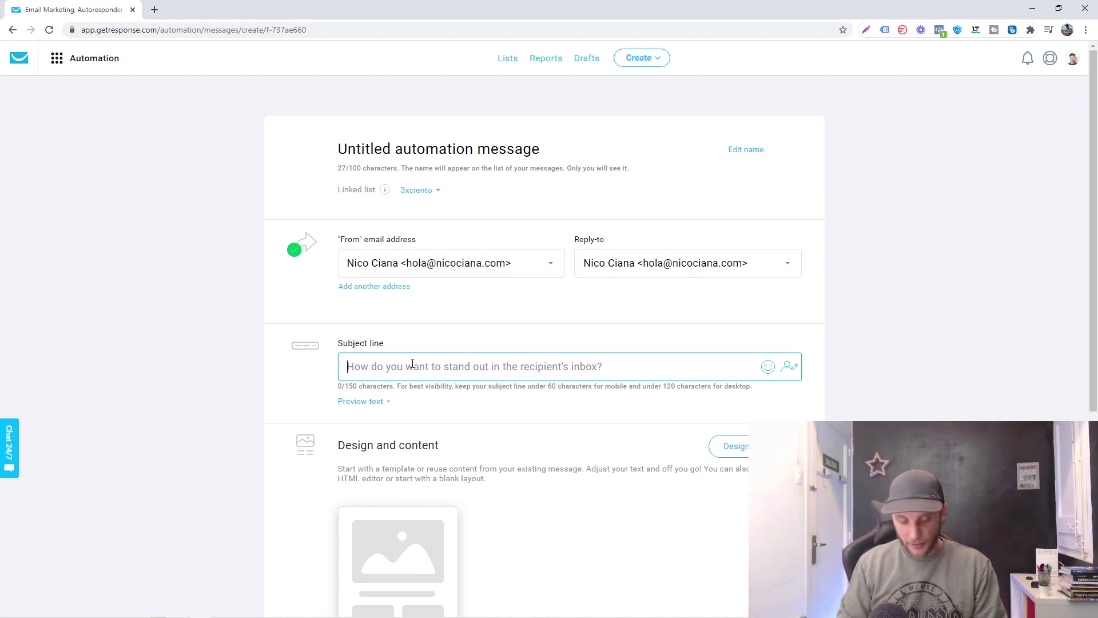
{"action": "type", "text": "Email"}
{"action": "key", "text": "BackSpace"}
{"action": "key", "text": "BackSpace"}
{"action": "key", "text": "BackSpace"}
{"action": "key", "text": "BackSpace"}
{"action": "type", "text": "T"}
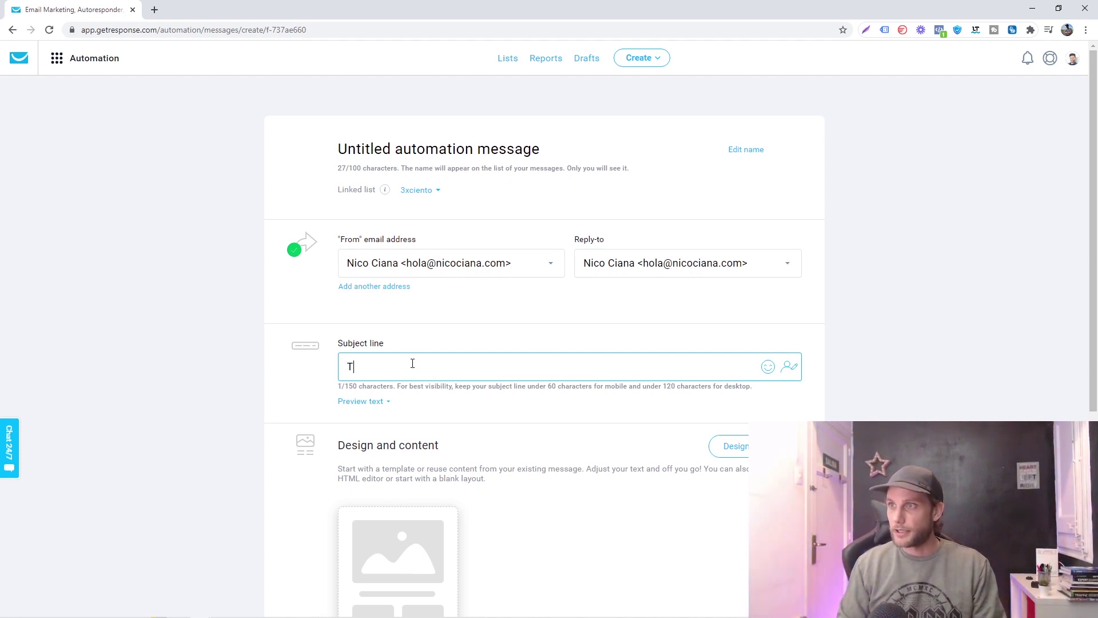
{"action": "type", "text": "e doy la bie"}
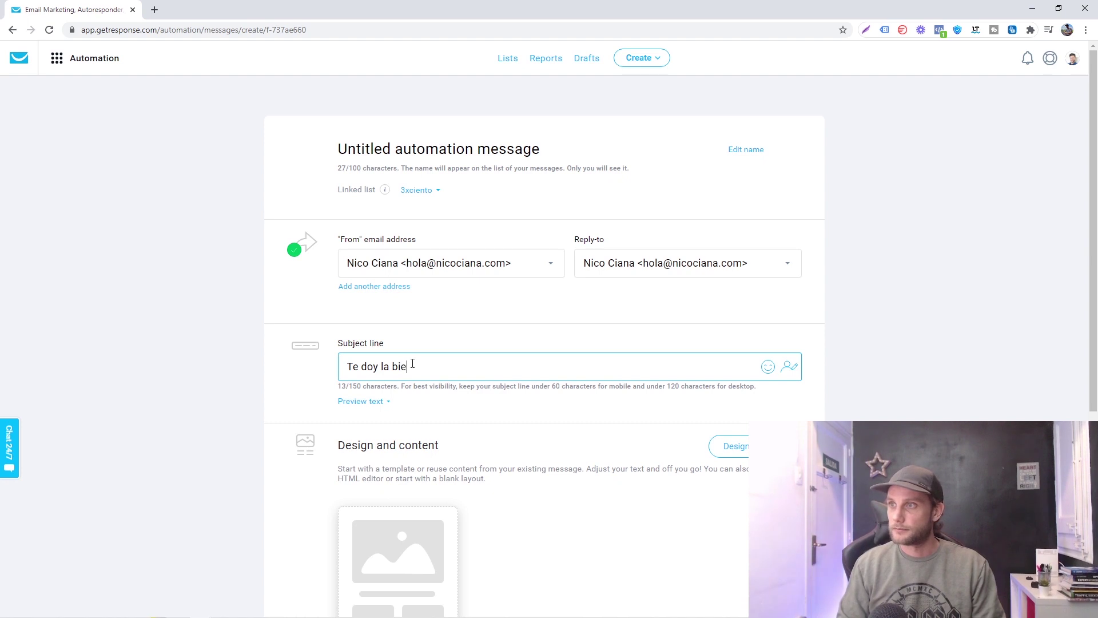
{"action": "type", "text": "nvenida!"}
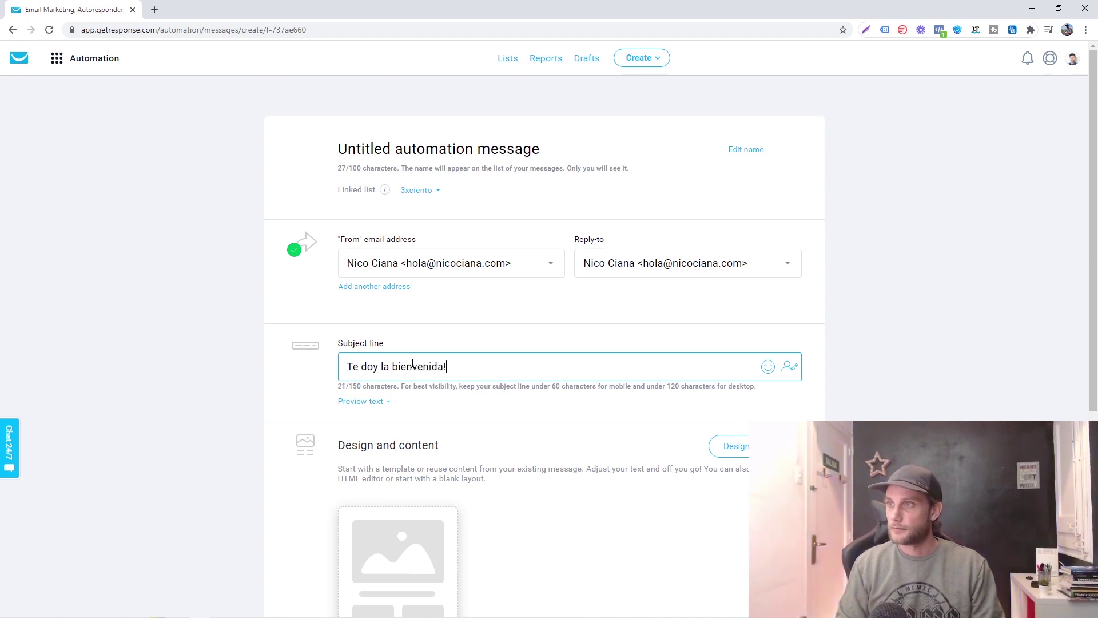
Add the preview text "Quiero darte la bienvenida..." to the message.
{"action": "left_click", "coordinate": [380, 402]}
{"action": "left_click", "coordinate": [395, 421]}
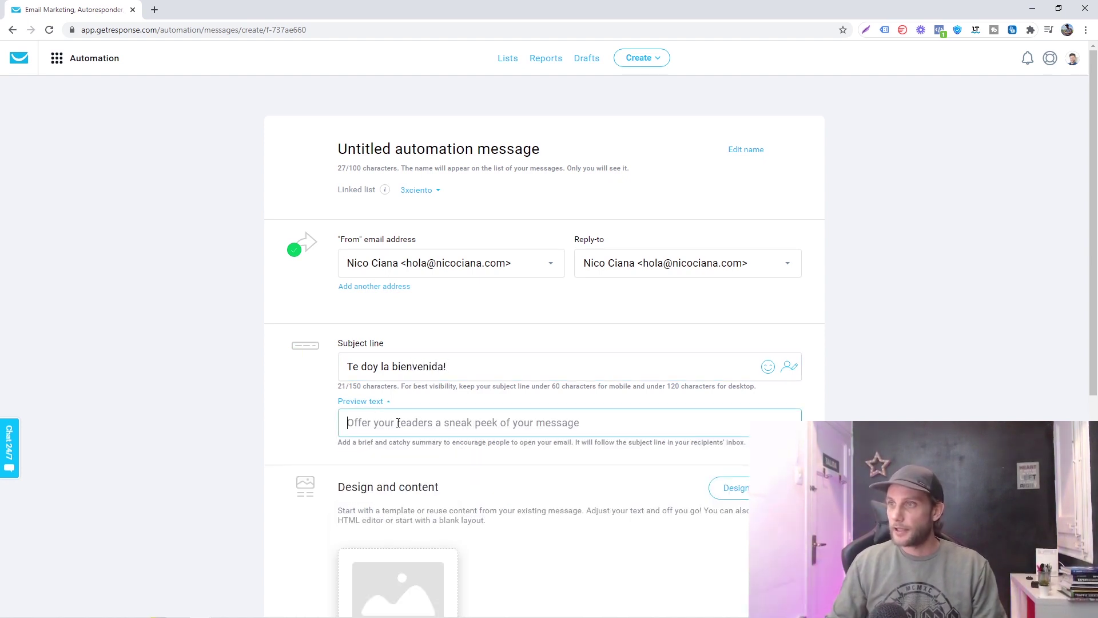
{"action": "type", "text": "Quiero d"}
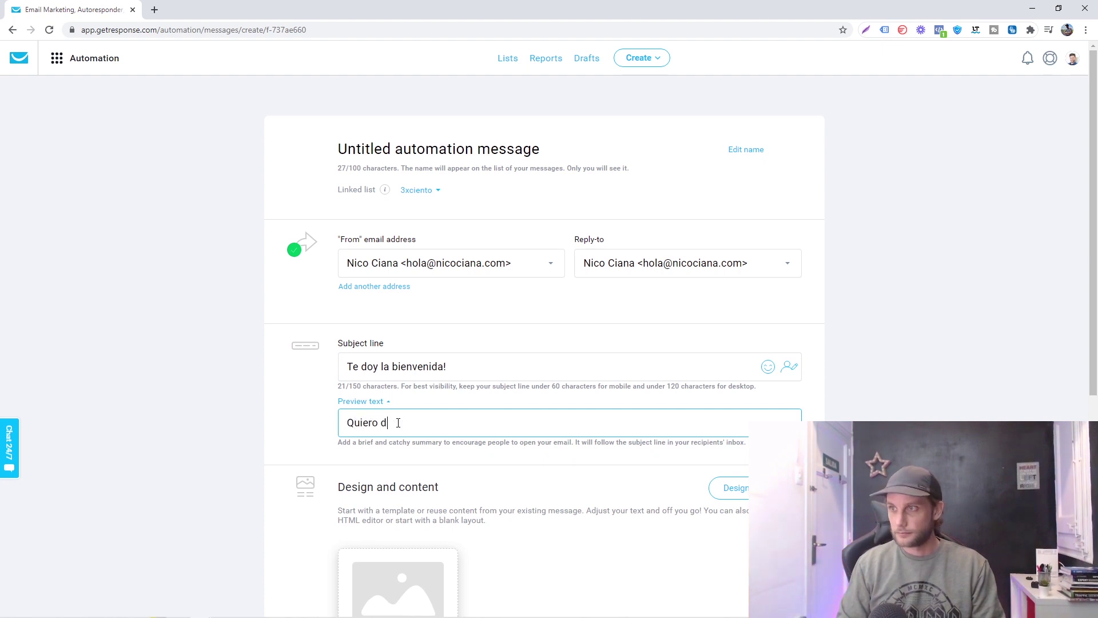
{"action": "type", "text": "arte la bienv"}
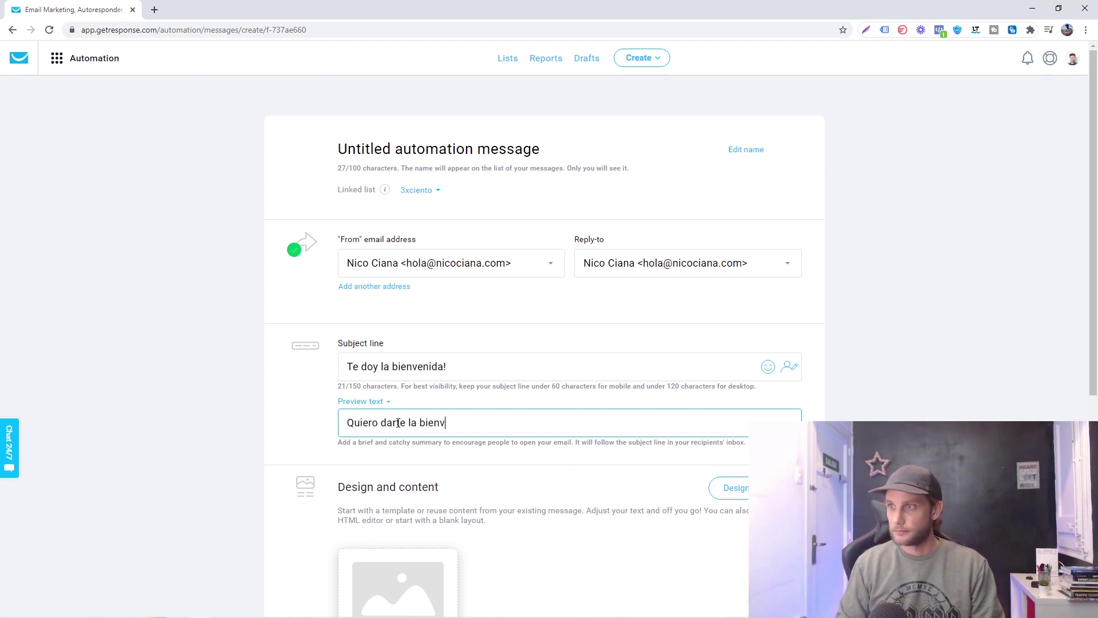
{"action": "type", "text": "enida "}
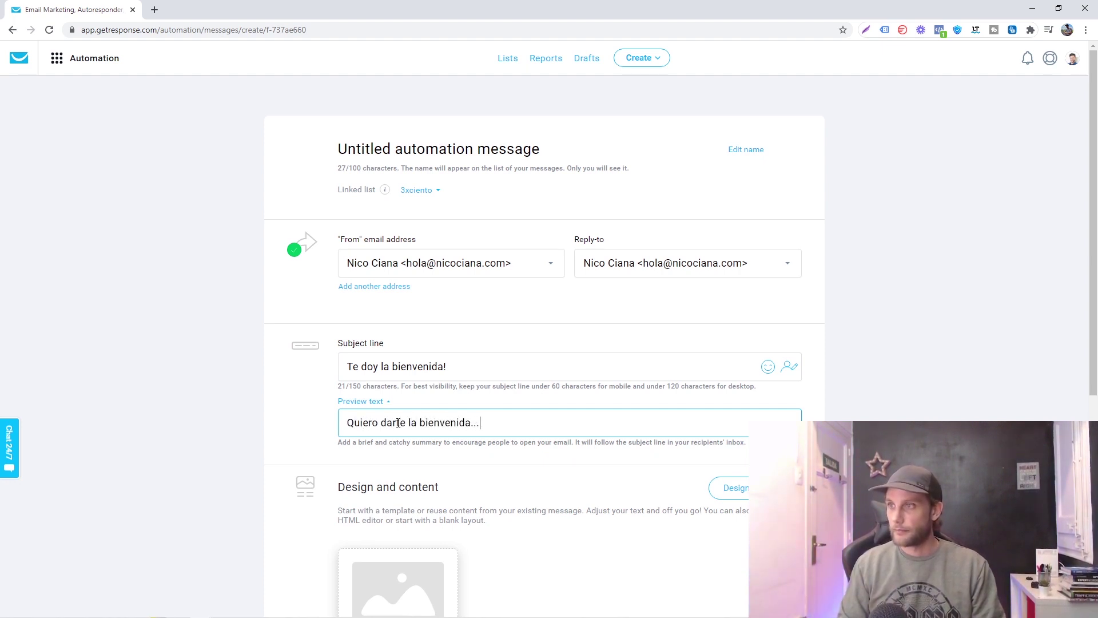
{"action": "type", "text": ".."}
Use the content of the saved exwp template as the message design and return to the message settings.
{"action": "scroll", "coordinate": [421, 423], "scroll_direction": "down", "scroll_amount": 3}
{"action": "left_click", "coordinate": [387, 455]}
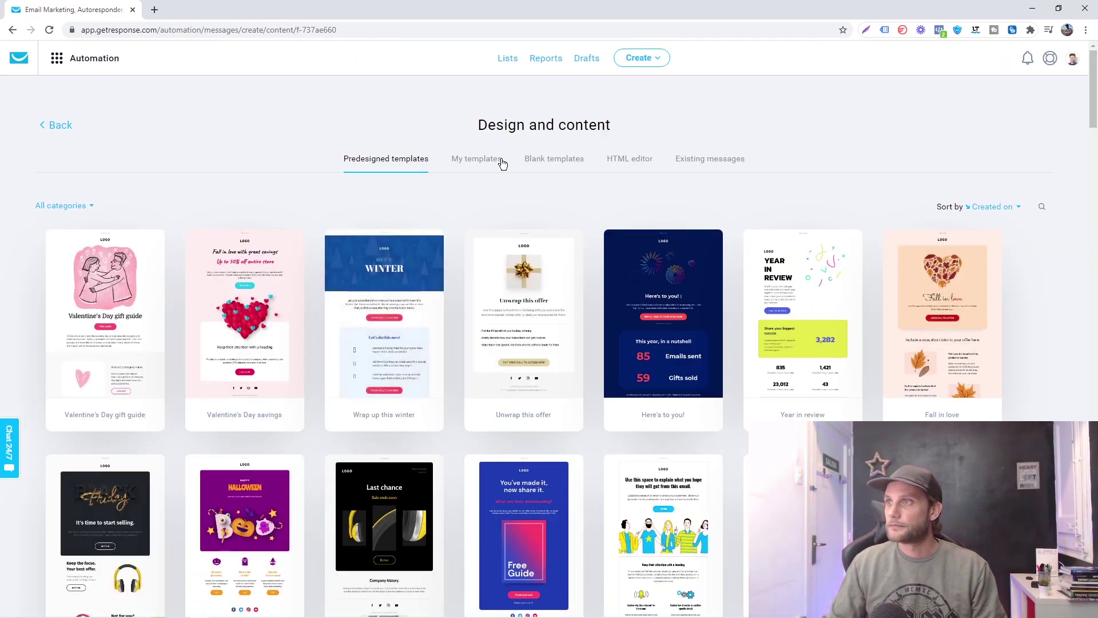
{"action": "left_click", "coordinate": [489, 164]}
{"action": "mouse_move", "coordinate": [137, 355]}
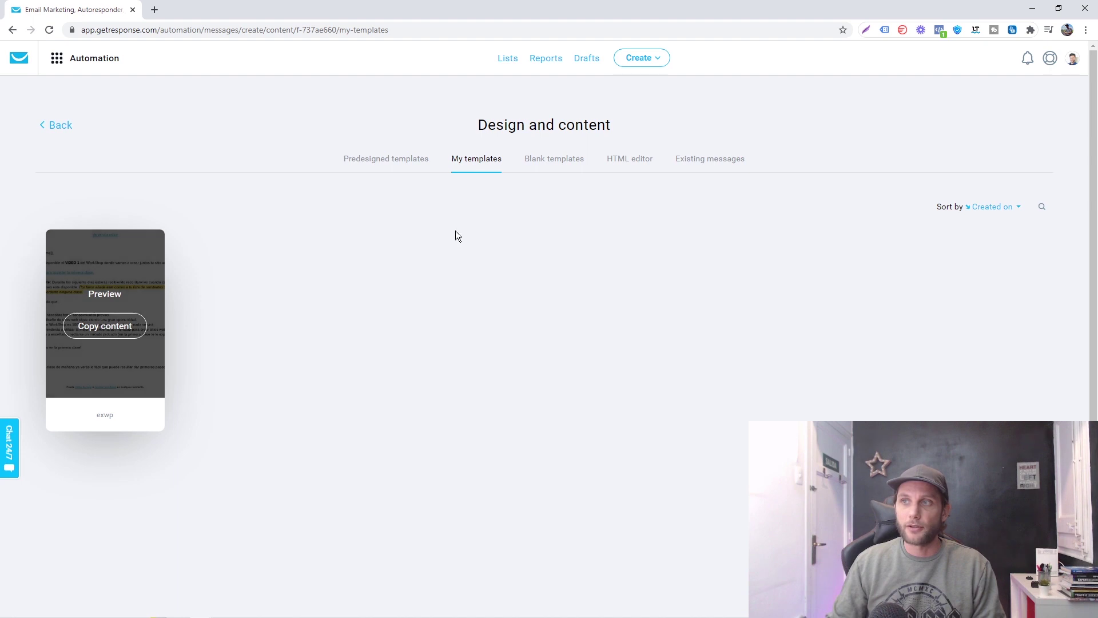
{"action": "left_click", "coordinate": [105, 326]}
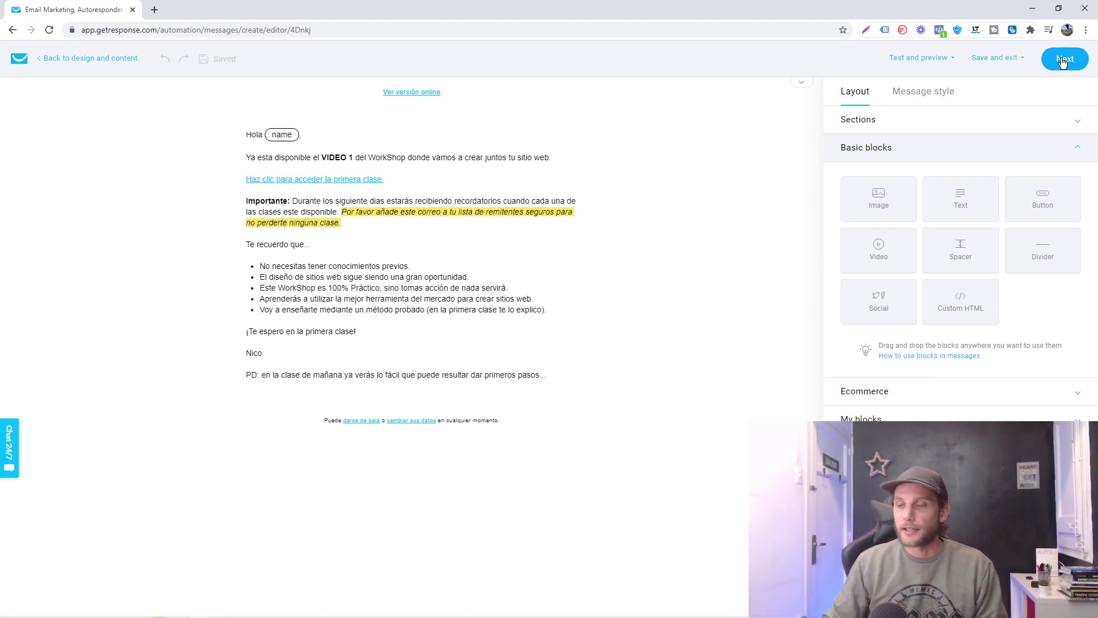
{"action": "left_click", "coordinate": [1062, 61]}
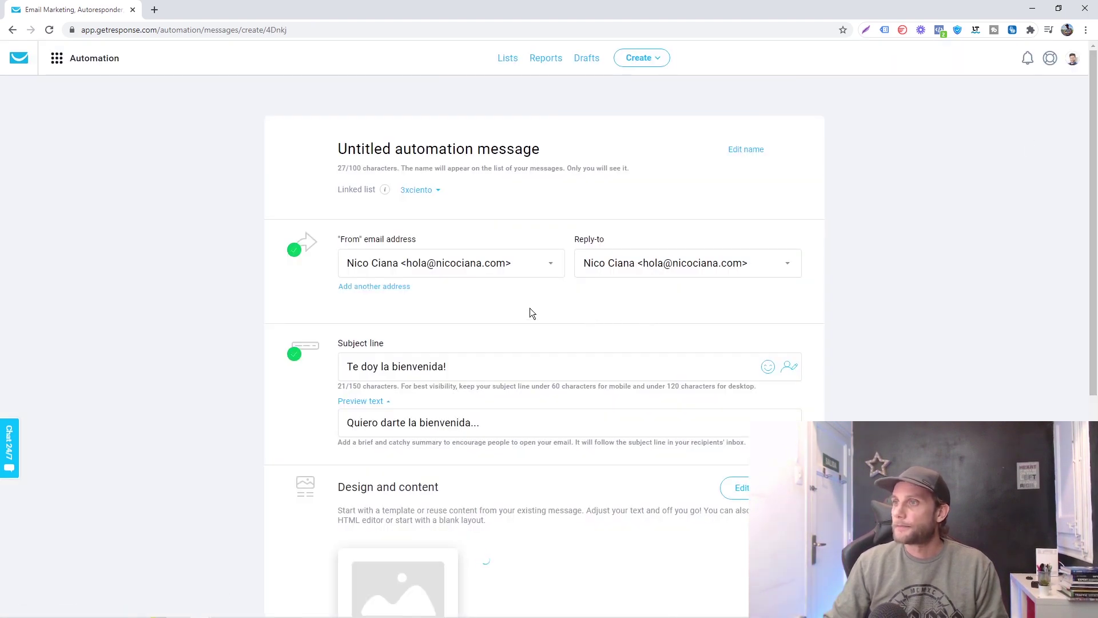
Rename the automation message as email1.
{"action": "scroll", "coordinate": [530, 315], "scroll_direction": "down", "scroll_amount": 6}
{"action": "scroll", "coordinate": [531, 414], "scroll_direction": "up", "scroll_amount": 6}
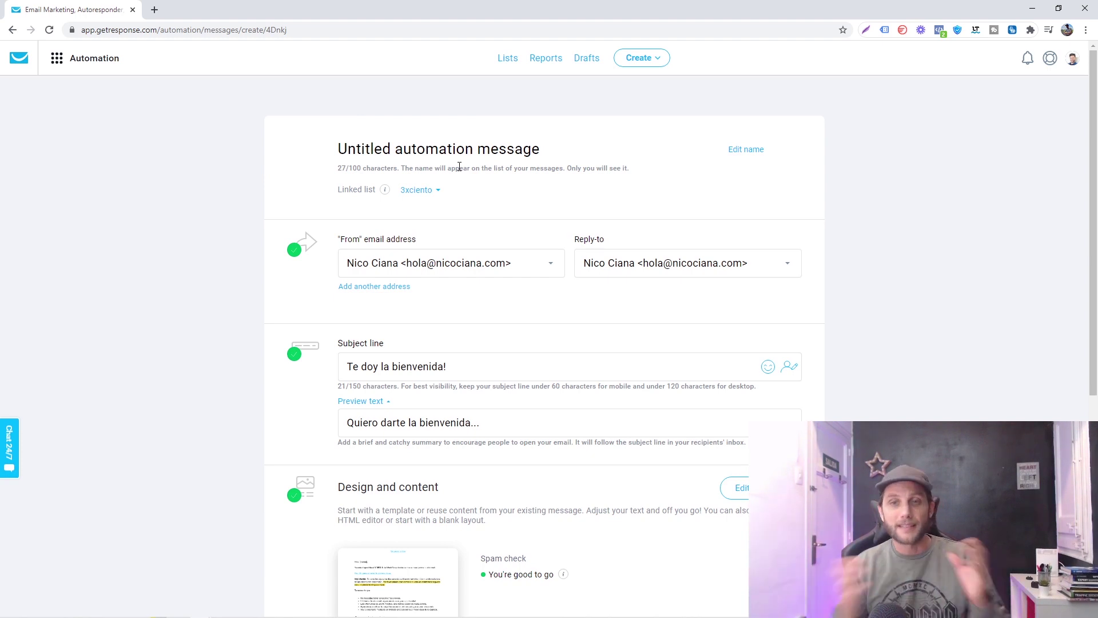
{"action": "left_click", "coordinate": [738, 149]}
{"action": "left_click_drag", "start_coordinate": [566, 150], "coordinate": [287, 148]}
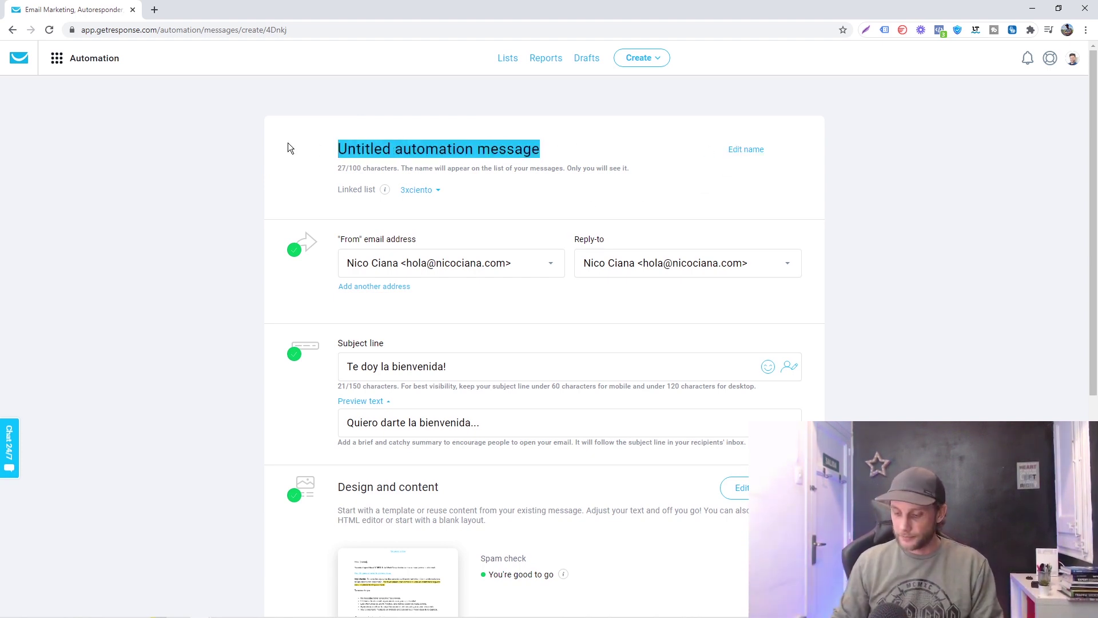
{"action": "type", "text": "e"}
{"action": "type", "text": "ma"}
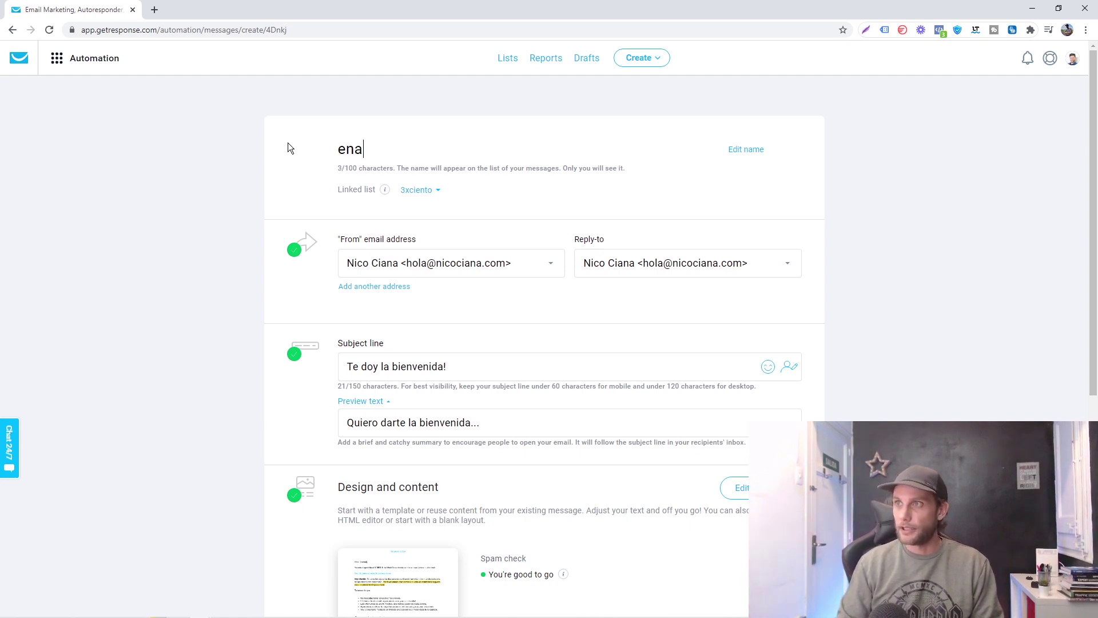
{"action": "type", "text": "uj"}
{"action": "key", "text": "BackSpace"}
{"action": "key", "text": "BackSpace"}
{"action": "key", "text": "BackSpace"}
{"action": "key", "text": "BackSpace"}
{"action": "type", "text": "mail1"}
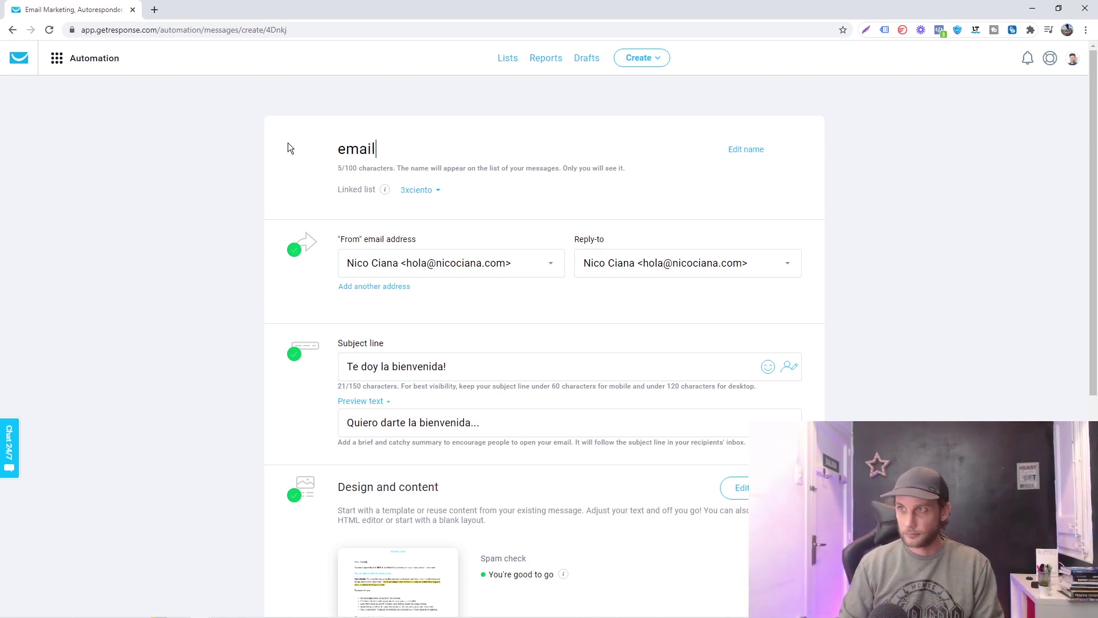
Link the message to lista02020202 and filter the automation messages overview by that list.
{"action": "left_click", "coordinate": [403, 191]}
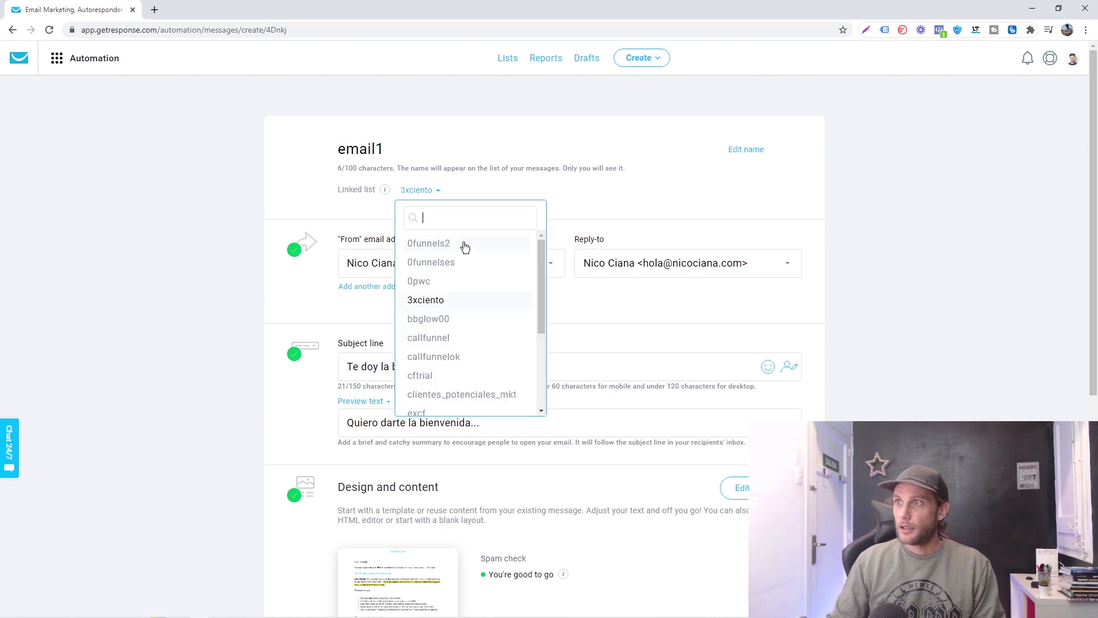
{"action": "scroll", "coordinate": [470, 312], "scroll_direction": "down", "scroll_amount": 3}
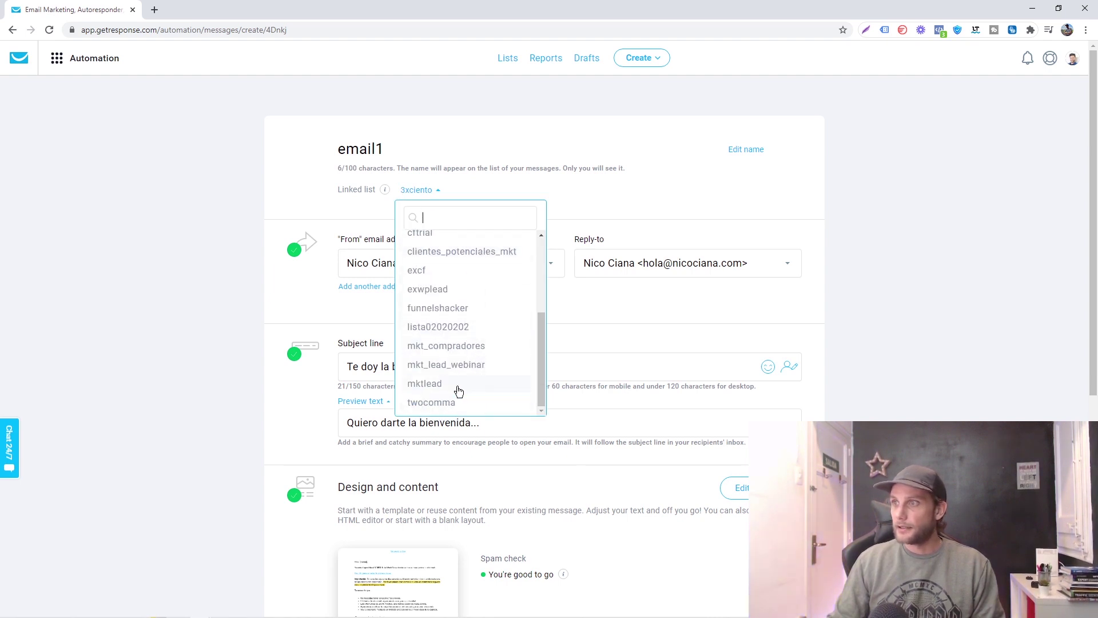
{"action": "left_click_drag", "start_coordinate": [540, 350], "coordinate": [534, 325]}
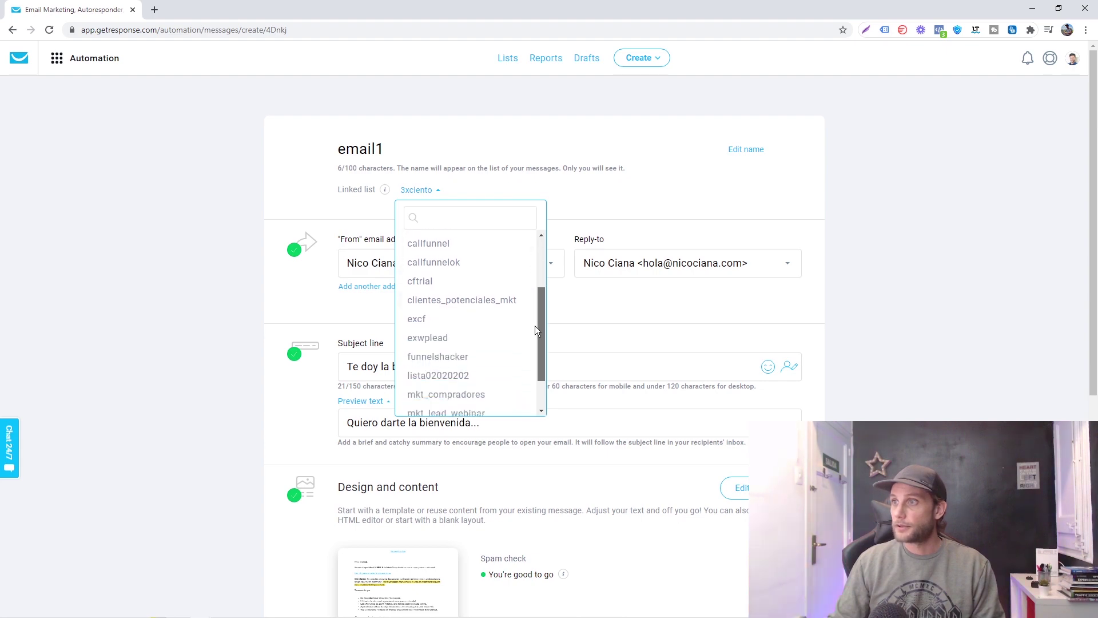
{"action": "left_click", "coordinate": [427, 373]}
{"action": "scroll", "coordinate": [564, 293], "scroll_direction": "down", "scroll_amount": 6}
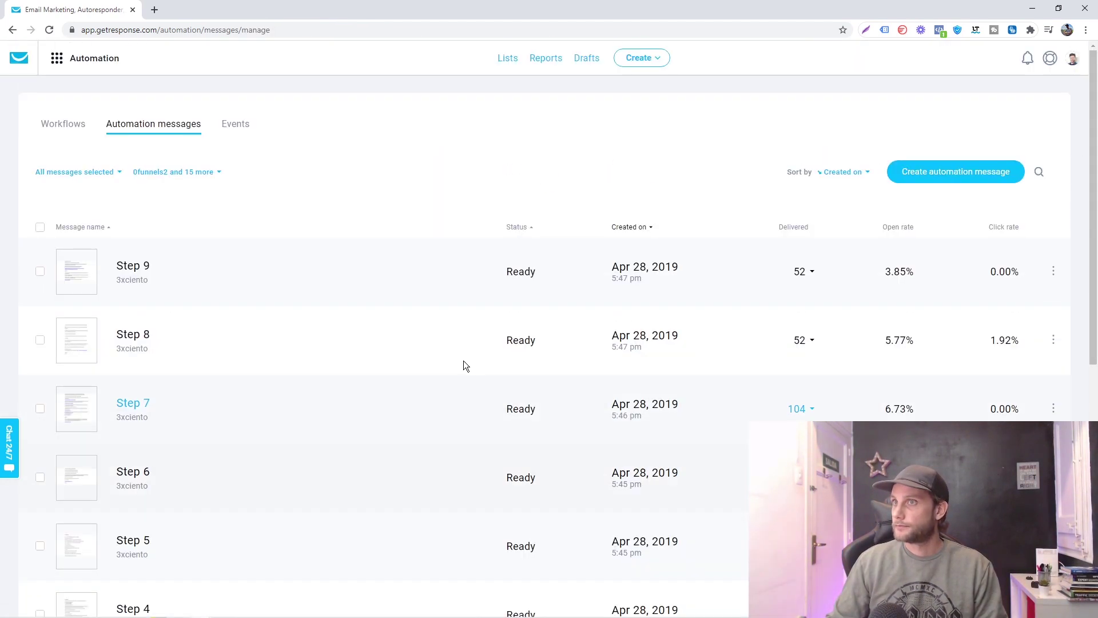
{"action": "left_click", "coordinate": [189, 172]}
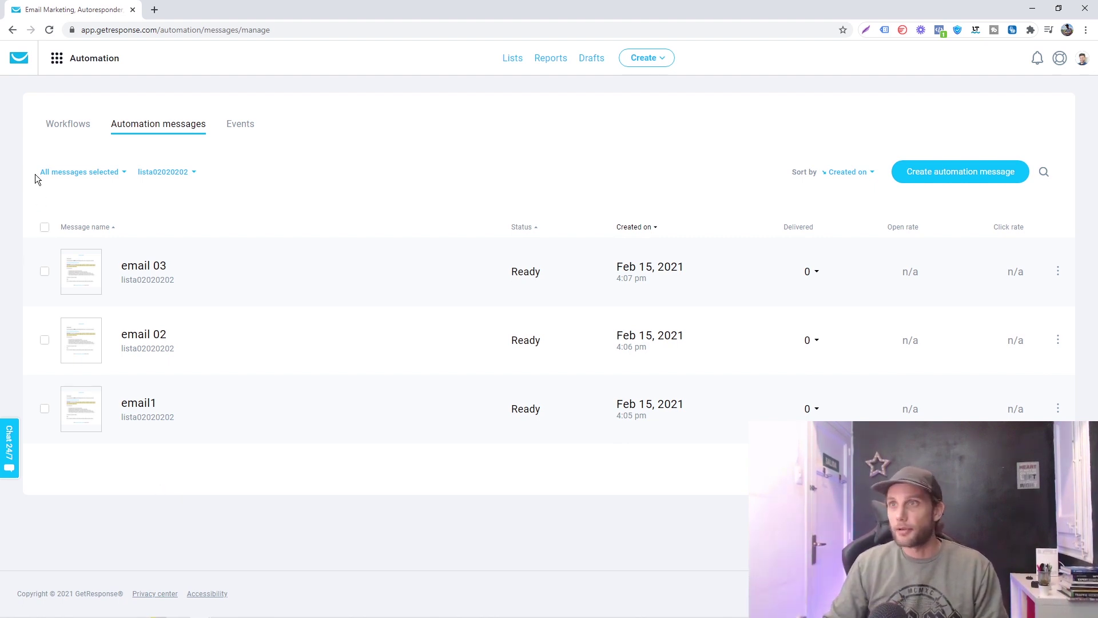
Start creating a new automation workflow and browse the gallery of workflow templates, including Win back.
{"action": "left_click", "coordinate": [77, 124]}
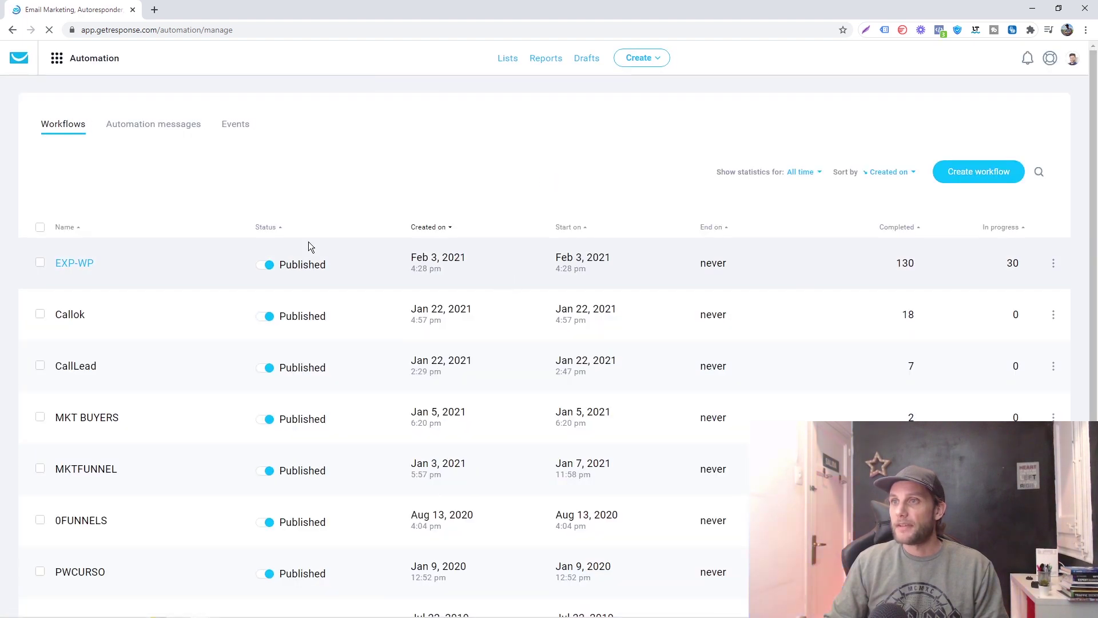
{"action": "left_click", "coordinate": [957, 177]}
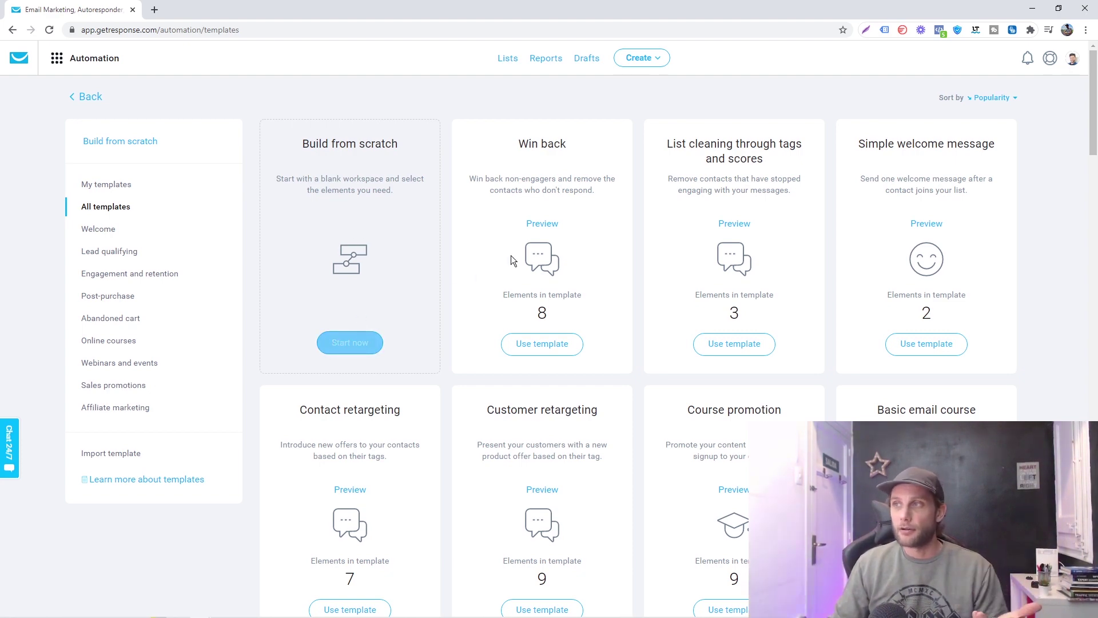
{"action": "scroll", "coordinate": [870, 244], "scroll_direction": "down", "scroll_amount": 13}
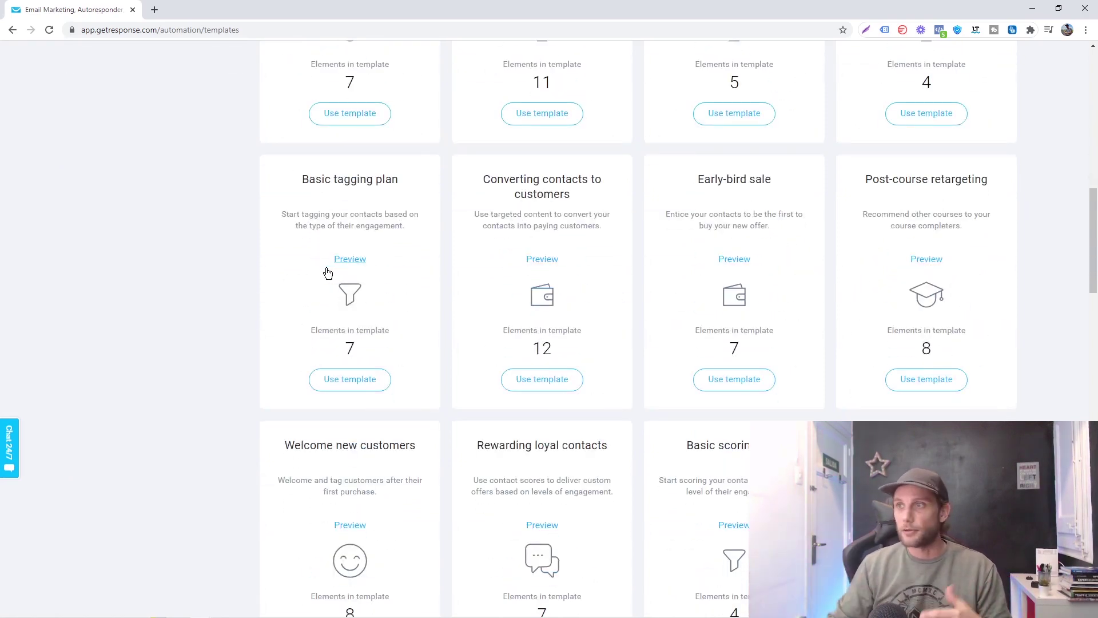
{"action": "scroll", "coordinate": [547, 428], "scroll_direction": "down", "scroll_amount": 16}
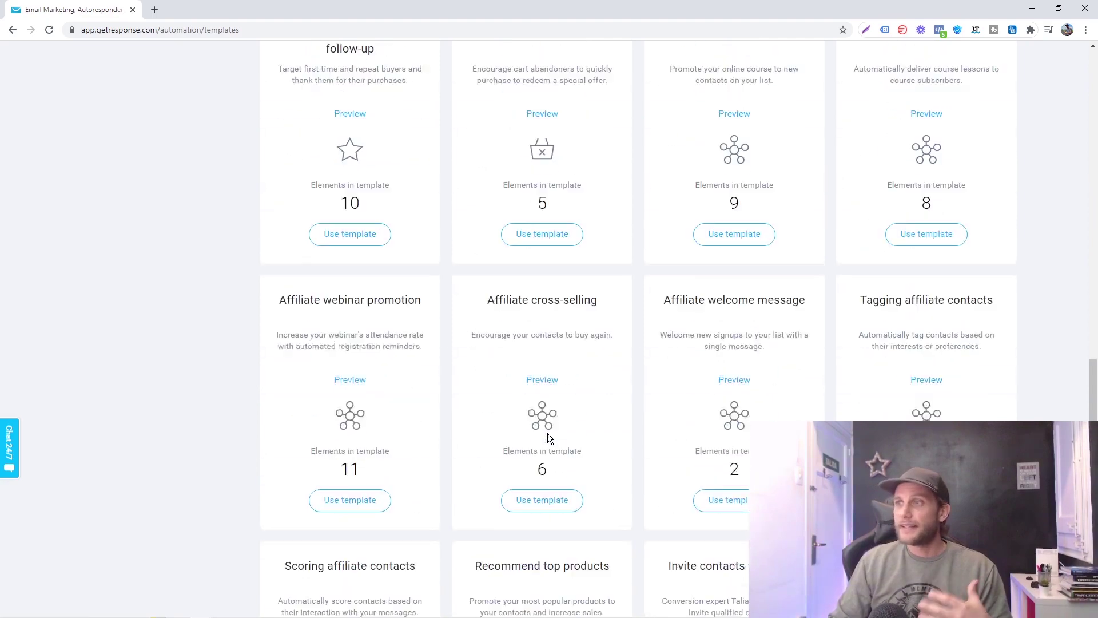
{"action": "scroll", "coordinate": [548, 437], "scroll_direction": "down", "scroll_amount": 4}
{"action": "scroll", "coordinate": [548, 438], "scroll_direction": "down", "scroll_amount": 6}
{"action": "scroll", "coordinate": [548, 434], "scroll_direction": "up", "scroll_amount": 20}
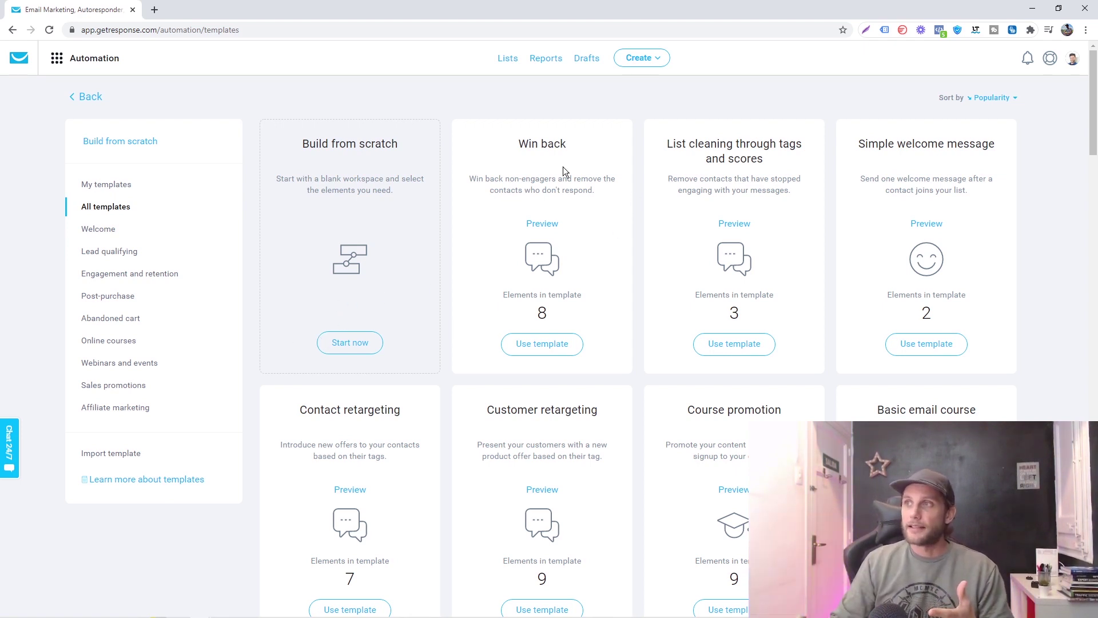
{"action": "left_click_drag", "start_coordinate": [555, 148], "coordinate": [524, 148]}
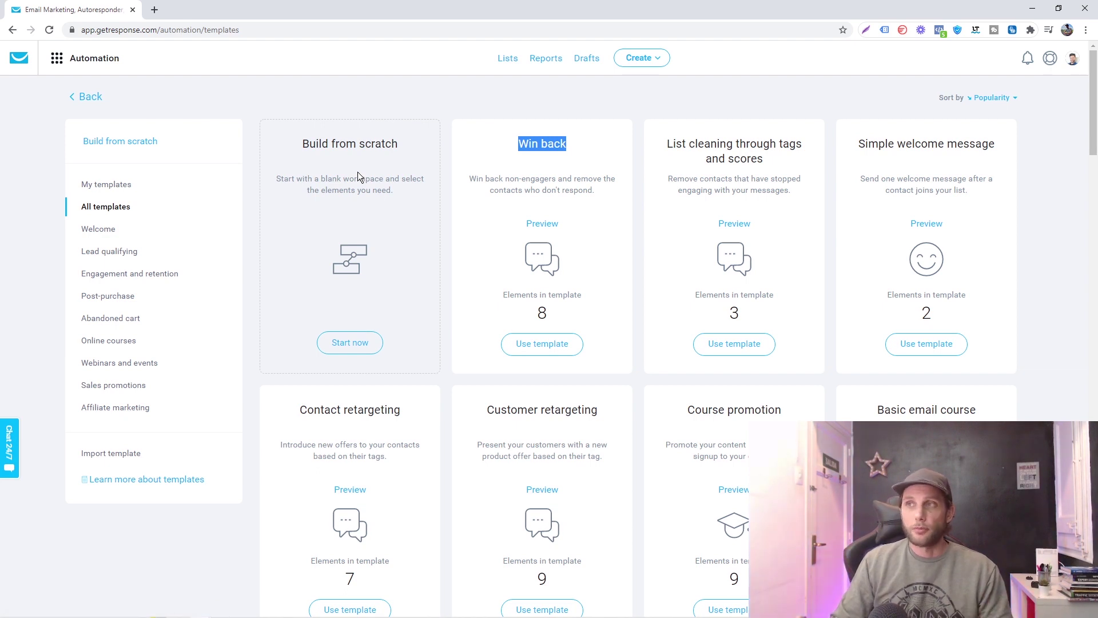
Start a blank automation workflow from scratch and name it Lista02020202.
{"action": "left_click", "coordinate": [344, 343]}
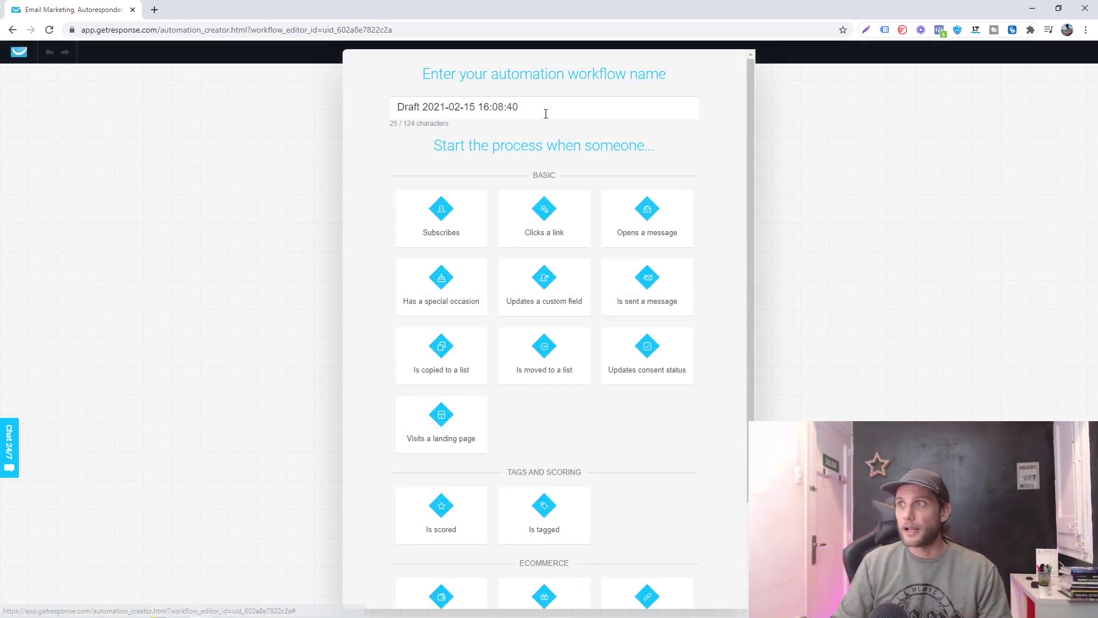
{"action": "left_click_drag", "start_coordinate": [544, 110], "coordinate": [397, 103]}
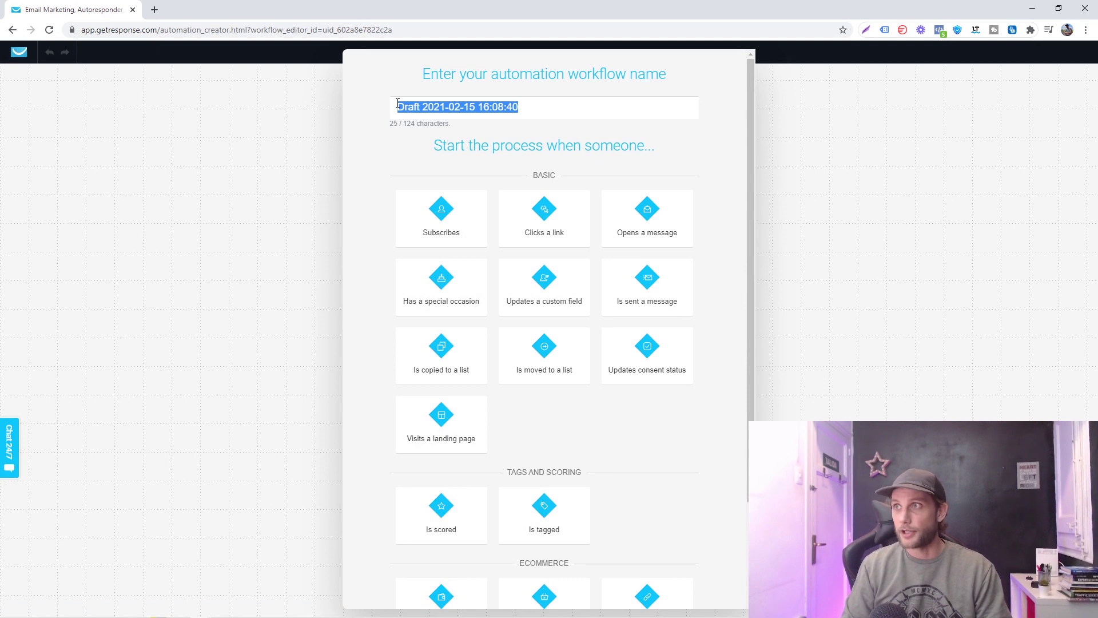
{"action": "key", "text": "BackSpace"}
{"action": "type", "text": "List"}
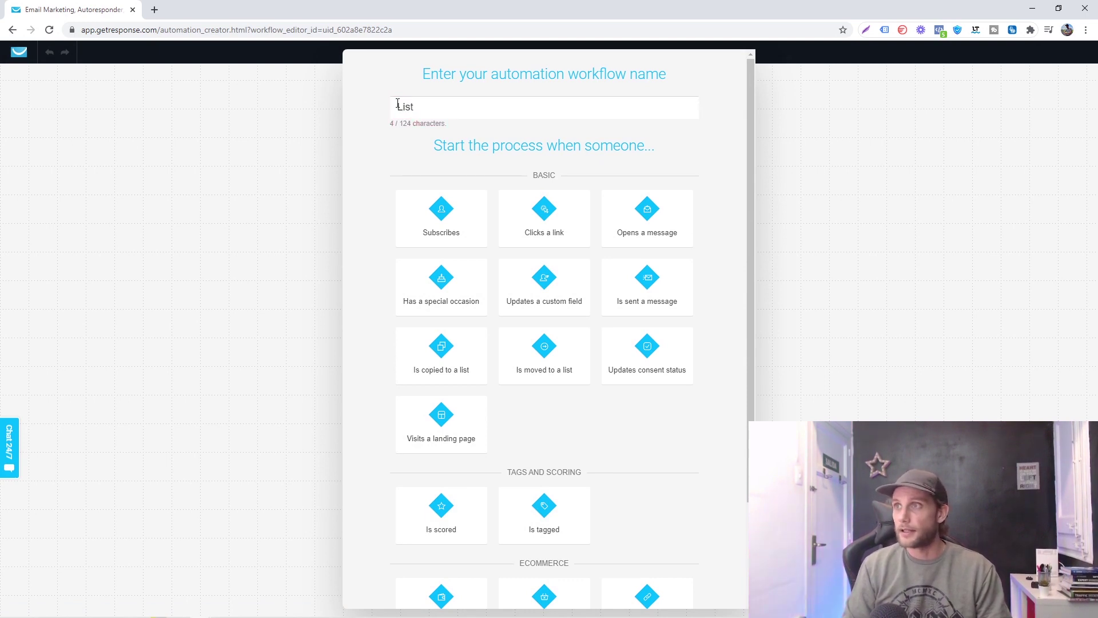
{"action": "type", "text": "a02020202"}
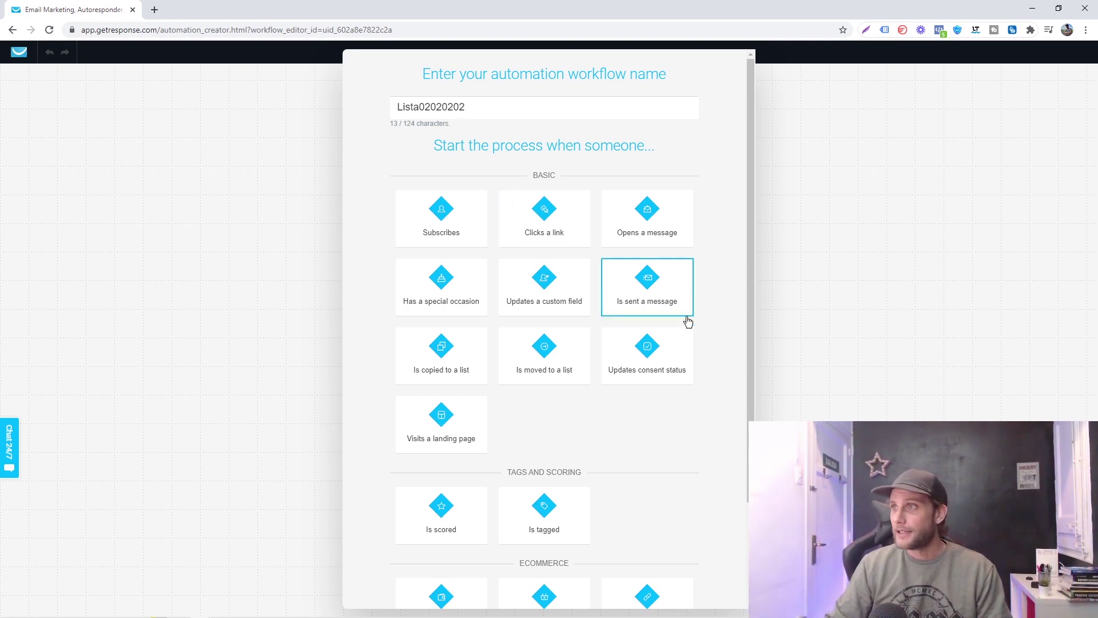
Make a contact subscribing the condition that starts the workflow.
{"action": "scroll", "coordinate": [707, 416], "scroll_direction": "down", "scroll_amount": 3}
{"action": "scroll", "coordinate": [639, 384], "scroll_direction": "up", "scroll_amount": 3}
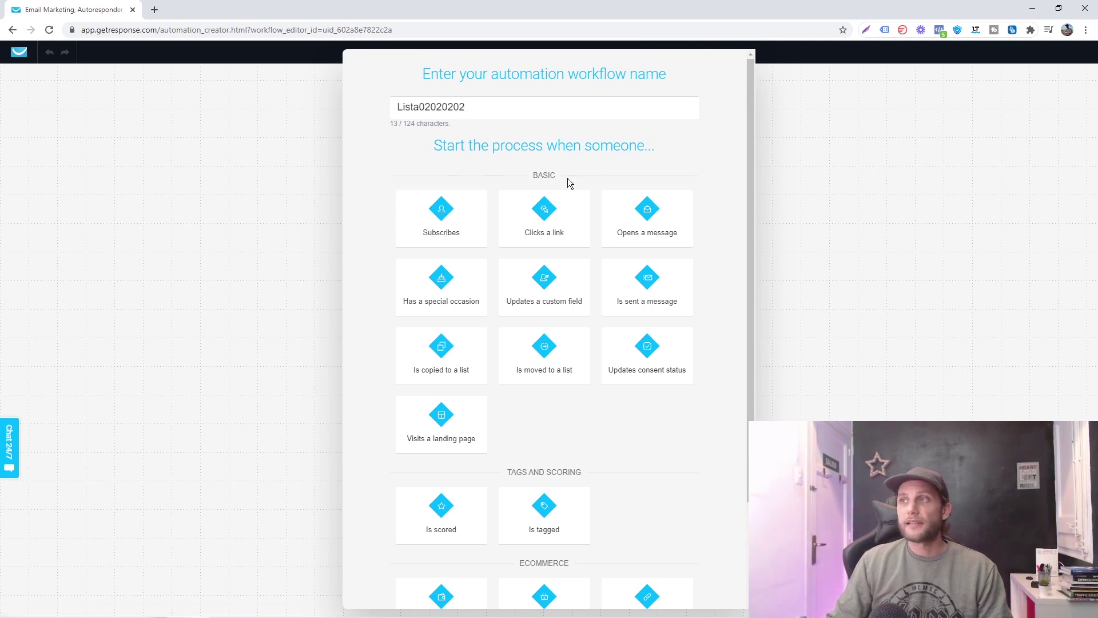
{"action": "left_click", "coordinate": [442, 213]}
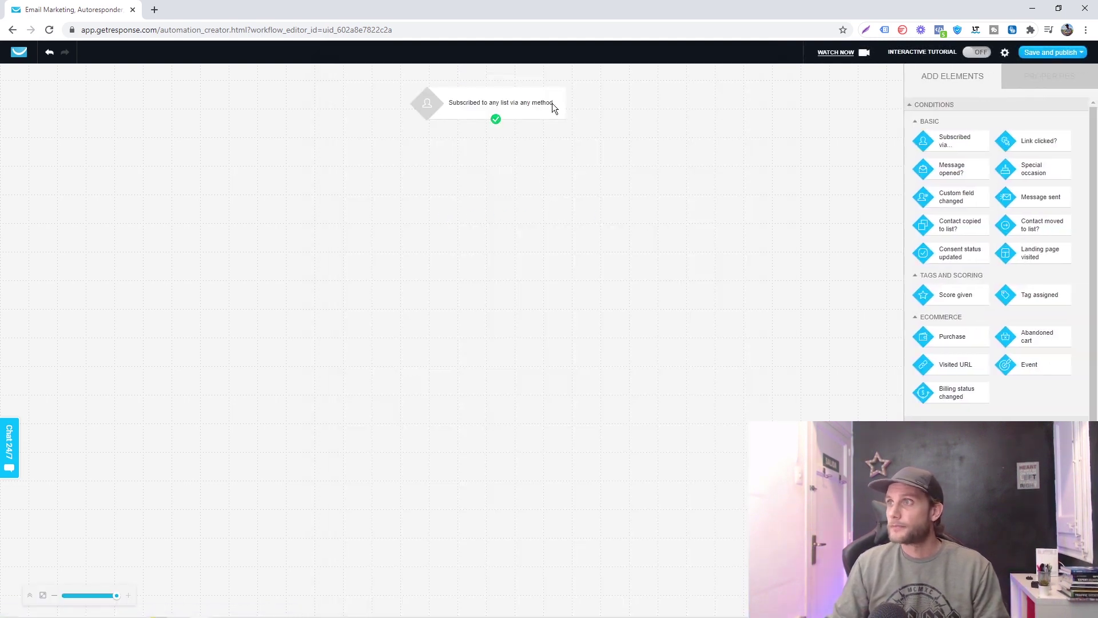
Restrict the subscription condition to the specific list lista02020202.
{"action": "left_click", "coordinate": [550, 105]}
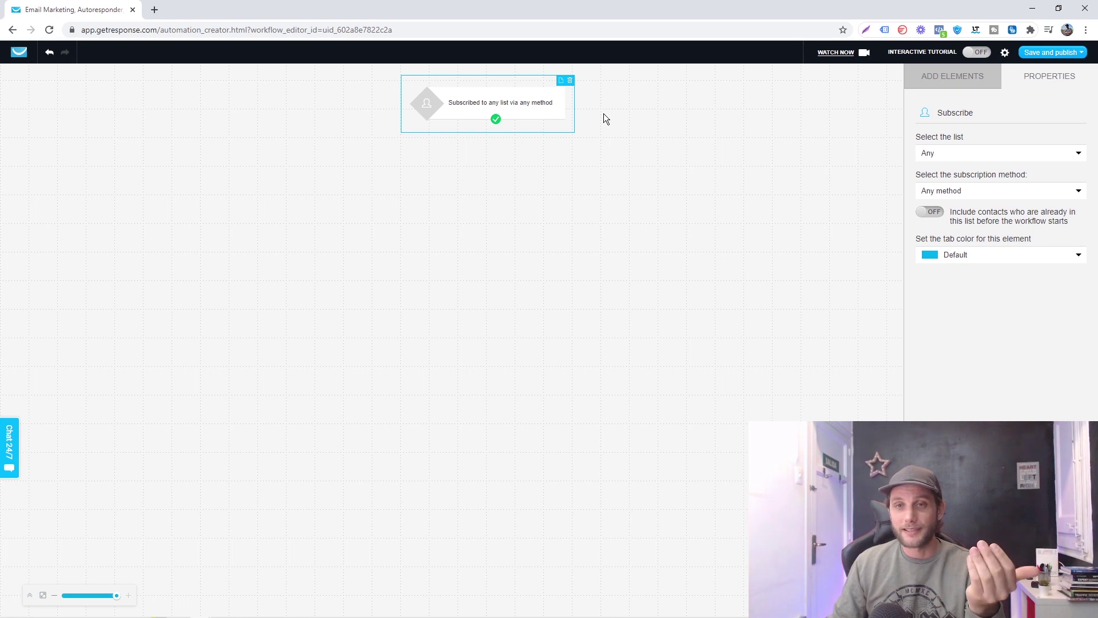
{"action": "left_click", "coordinate": [948, 156]}
{"action": "left_click", "coordinate": [941, 183]}
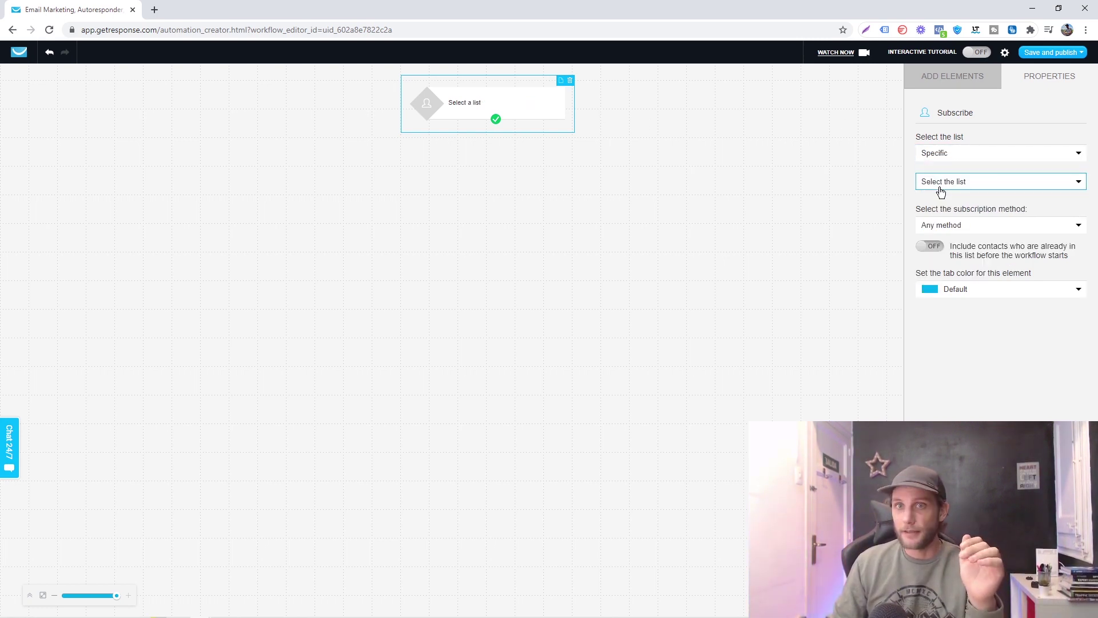
{"action": "left_click", "coordinate": [941, 191]}
{"action": "scroll", "coordinate": [976, 256], "scroll_direction": "down", "scroll_amount": 5}
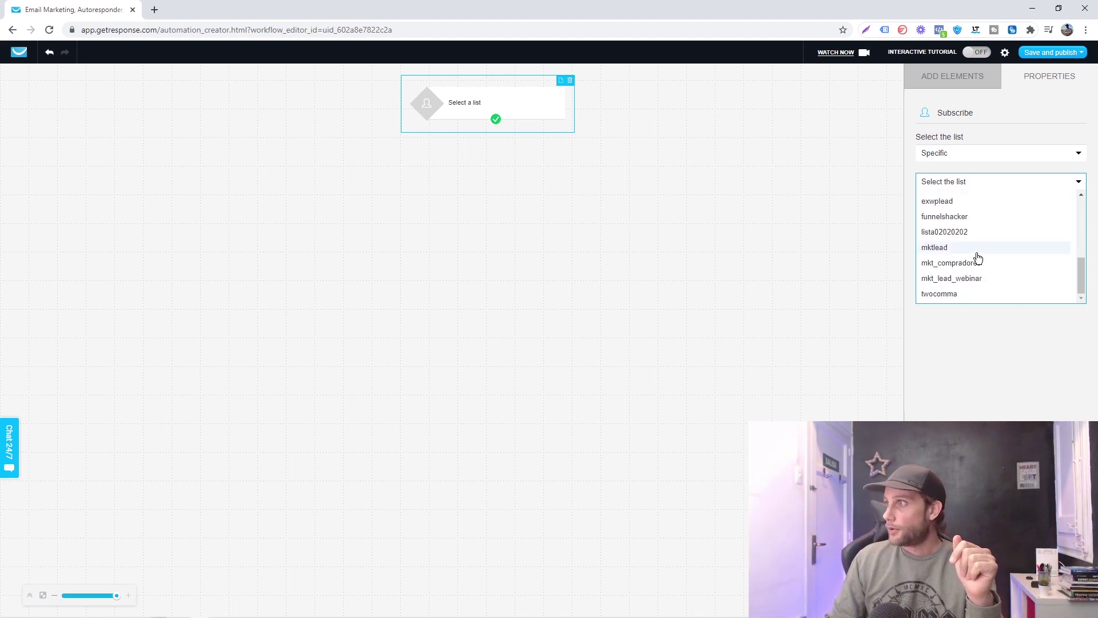
{"action": "left_click", "coordinate": [953, 232]}
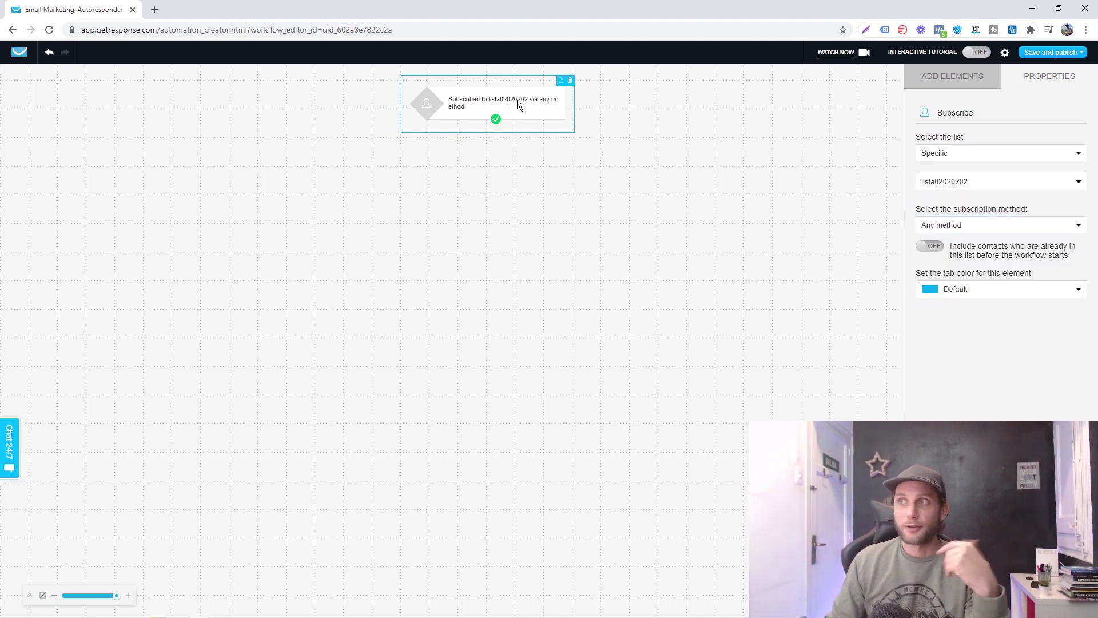
{"action": "left_click", "coordinate": [688, 221]}
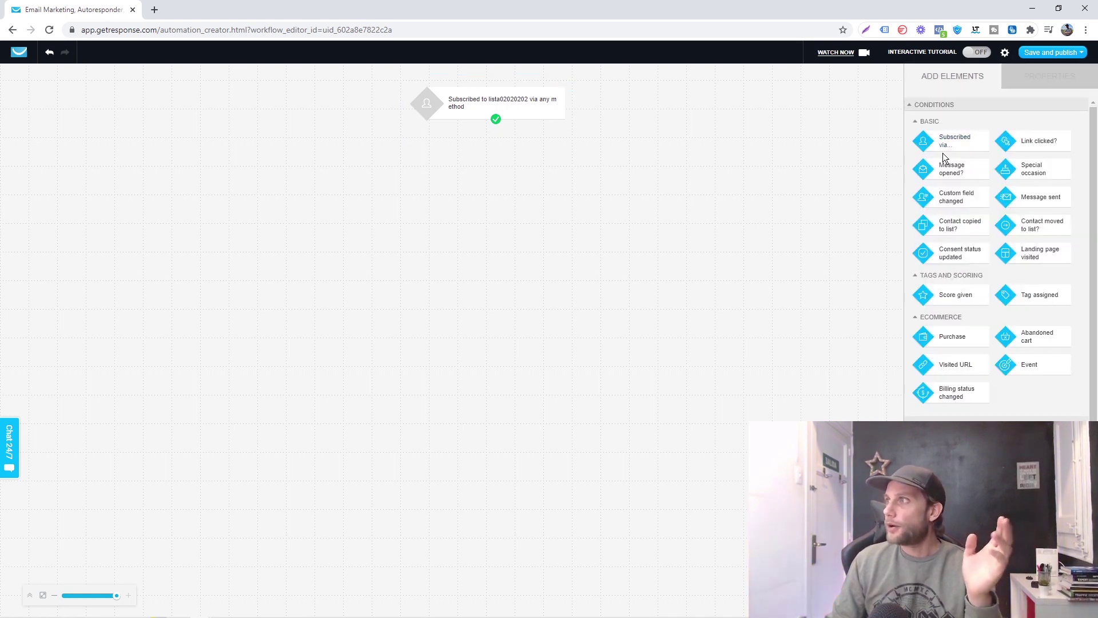
Look through the conditions, actions and filters that can be added to the workflow.
{"action": "left_click", "coordinate": [488, 94]}
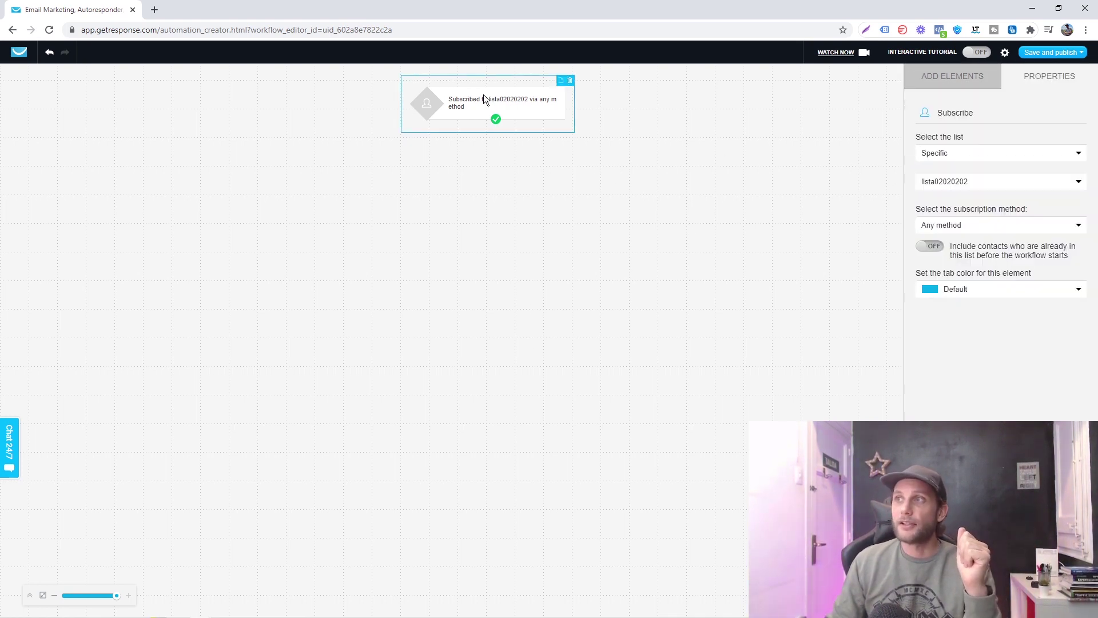
{"action": "left_click", "coordinate": [613, 240]}
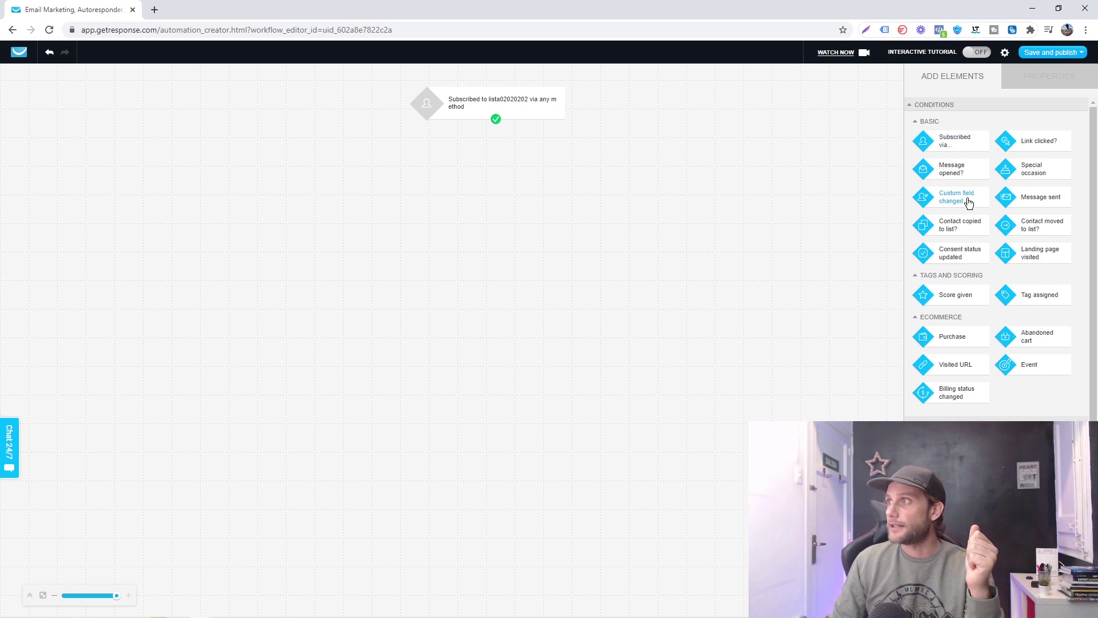
{"action": "scroll", "coordinate": [968, 212], "scroll_direction": "down", "scroll_amount": 2}
{"action": "scroll", "coordinate": [969, 220], "scroll_direction": "up", "scroll_amount": 2}
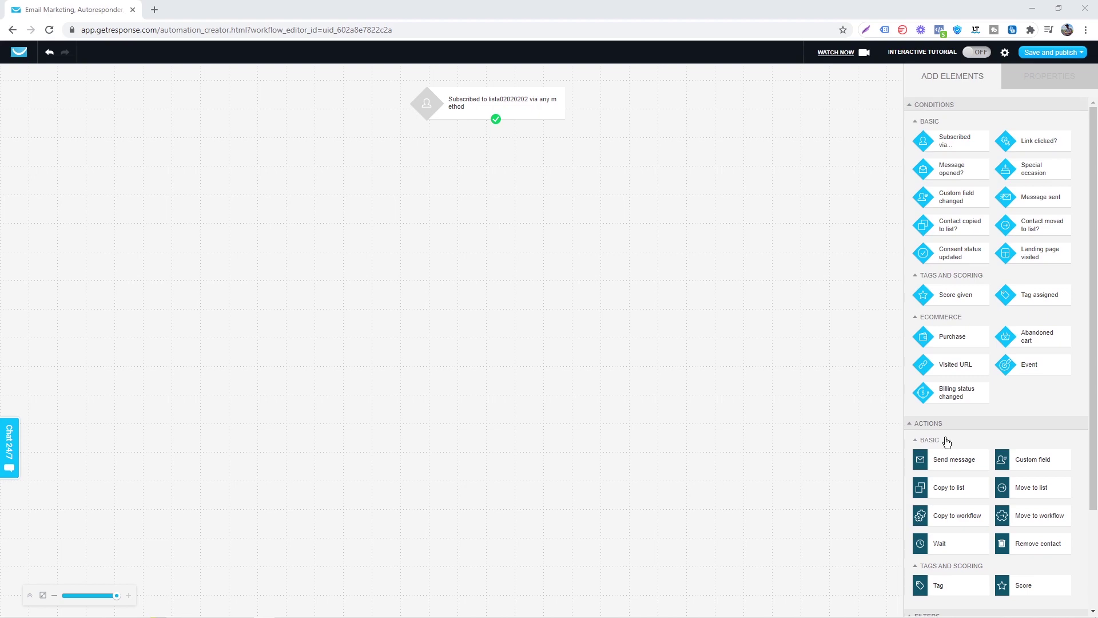
{"action": "scroll", "coordinate": [932, 441], "scroll_direction": "down", "scroll_amount": 2}
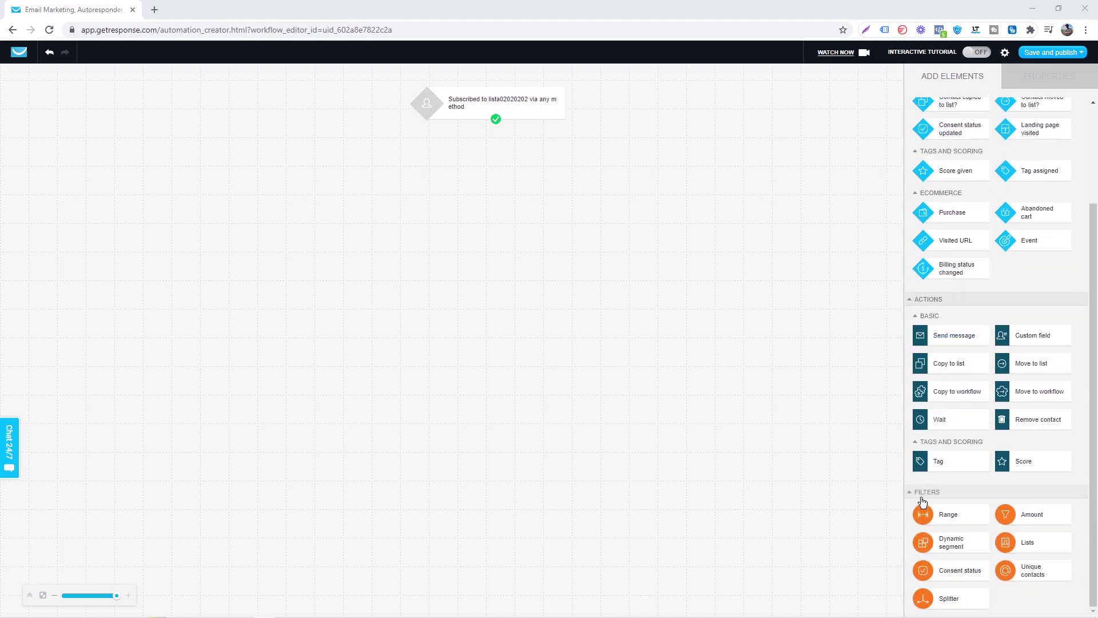
{"action": "scroll", "coordinate": [925, 427], "scroll_direction": "up", "scroll_amount": 2}
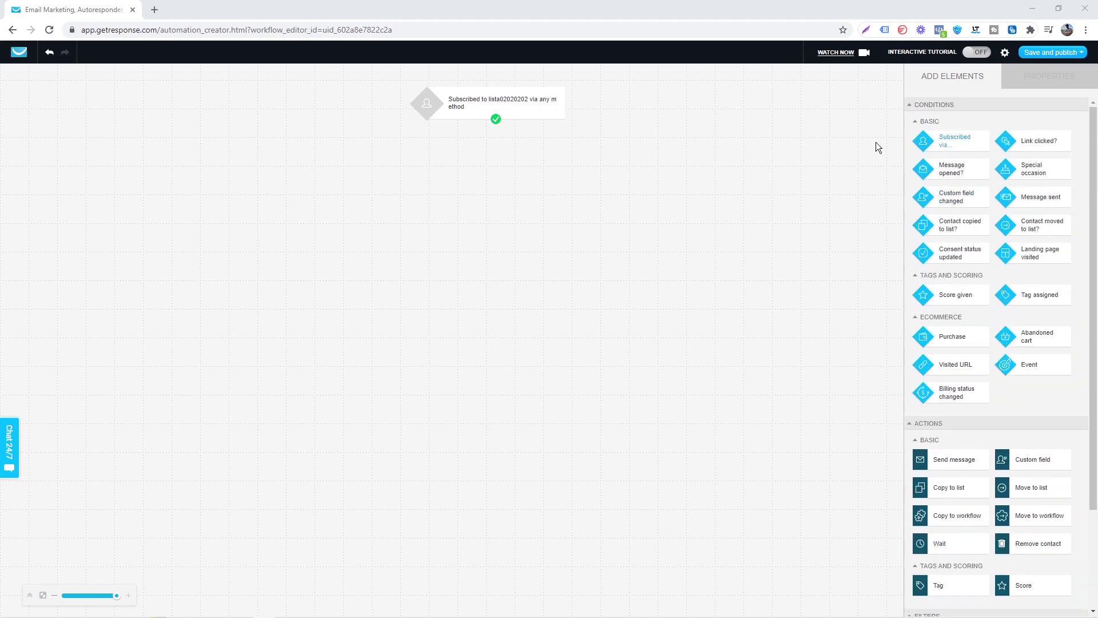
Add a Send message action connected below the subscription condition and have it send the automation message email1.
{"action": "left_click_drag", "start_coordinate": [967, 458], "coordinate": [376, 221]}
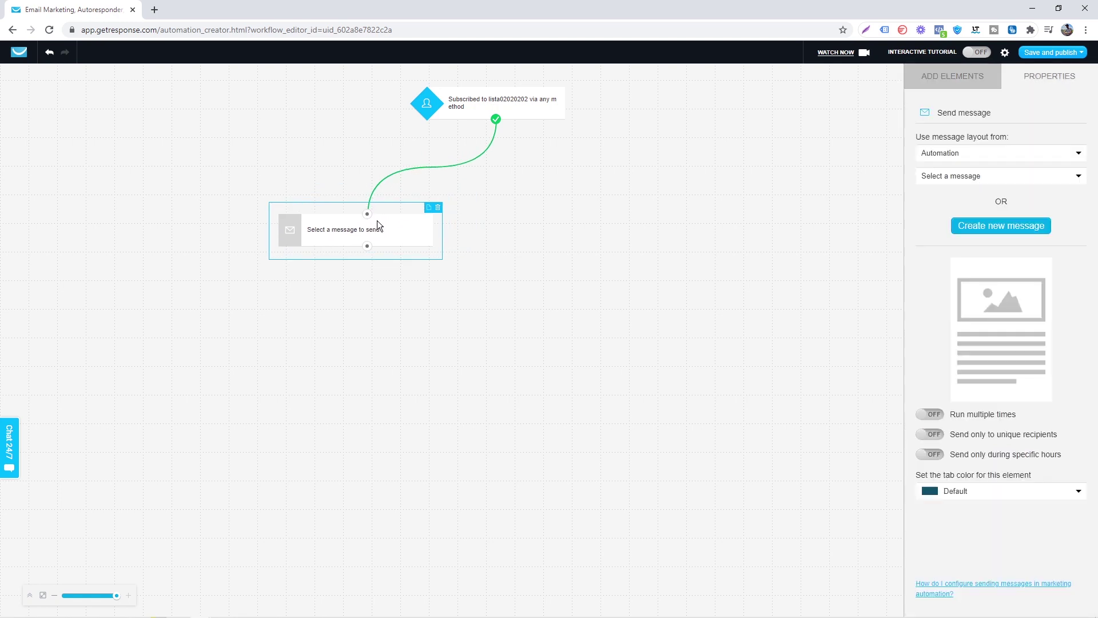
{"action": "left_click", "coordinate": [990, 152]}
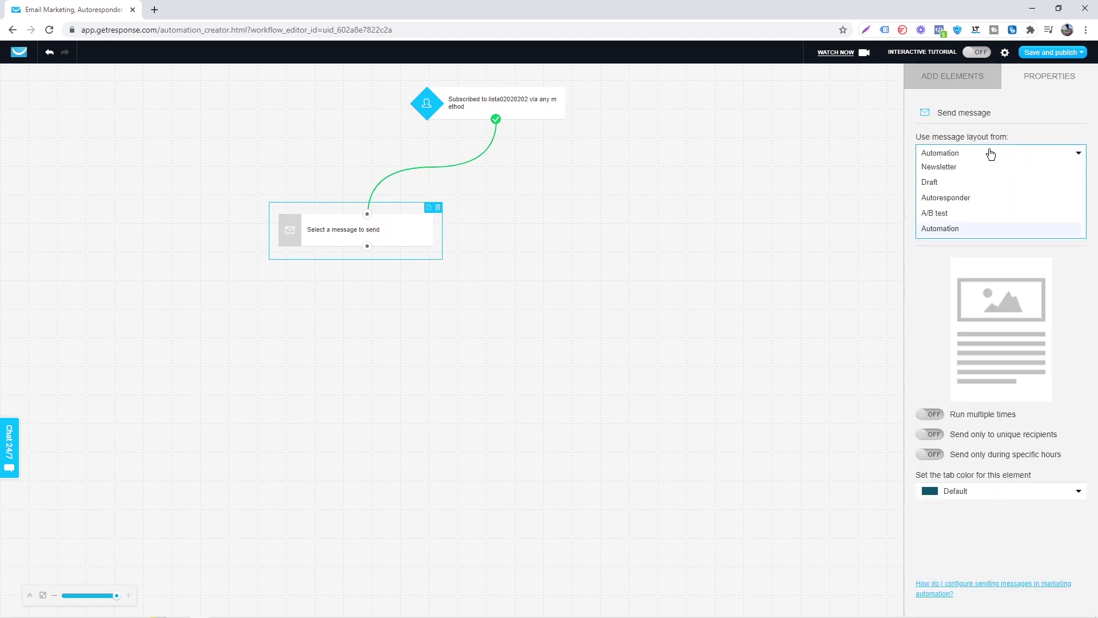
{"action": "left_click", "coordinate": [991, 154]}
{"action": "left_click", "coordinate": [979, 177]}
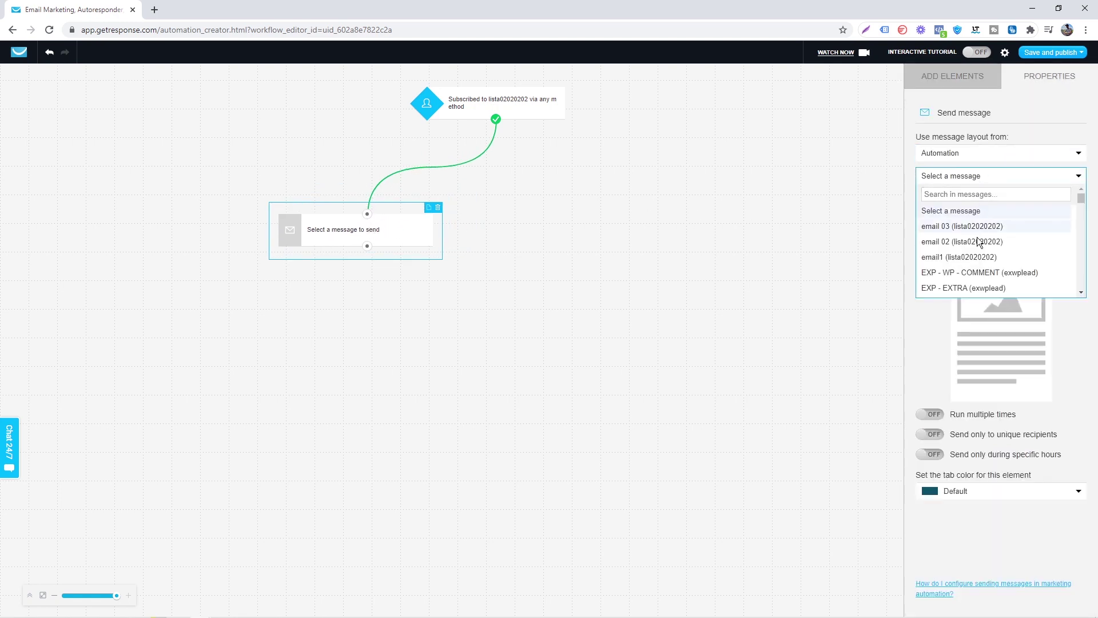
{"action": "left_click", "coordinate": [930, 262]}
{"action": "left_click_drag", "start_coordinate": [341, 232], "coordinate": [320, 218]}
{"action": "left_click", "coordinate": [577, 241]}
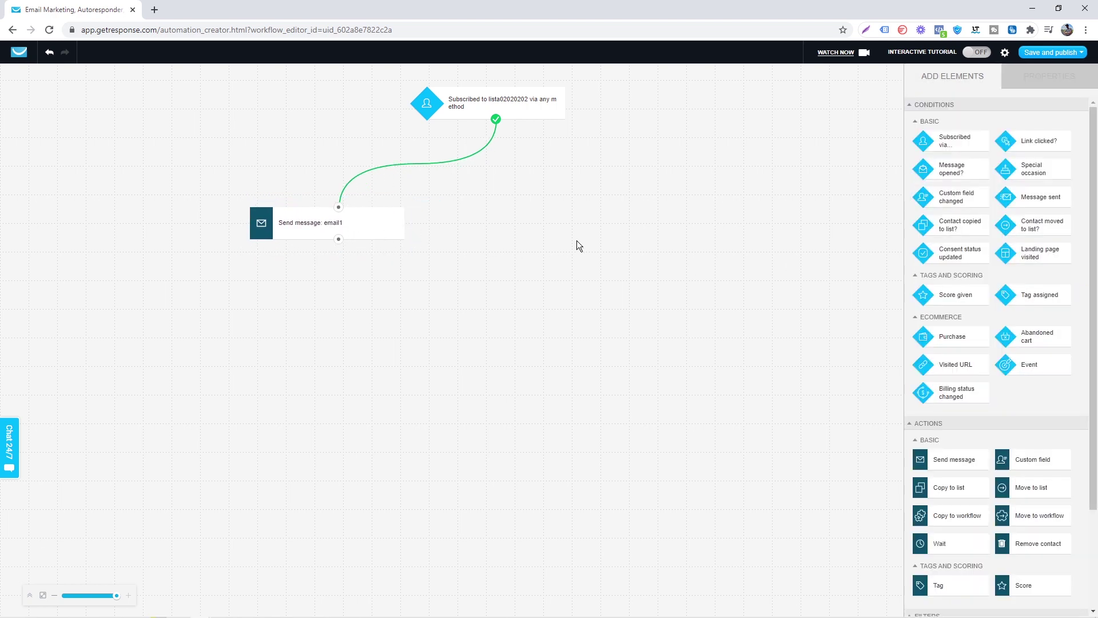
{"action": "left_click", "coordinate": [329, 221]}
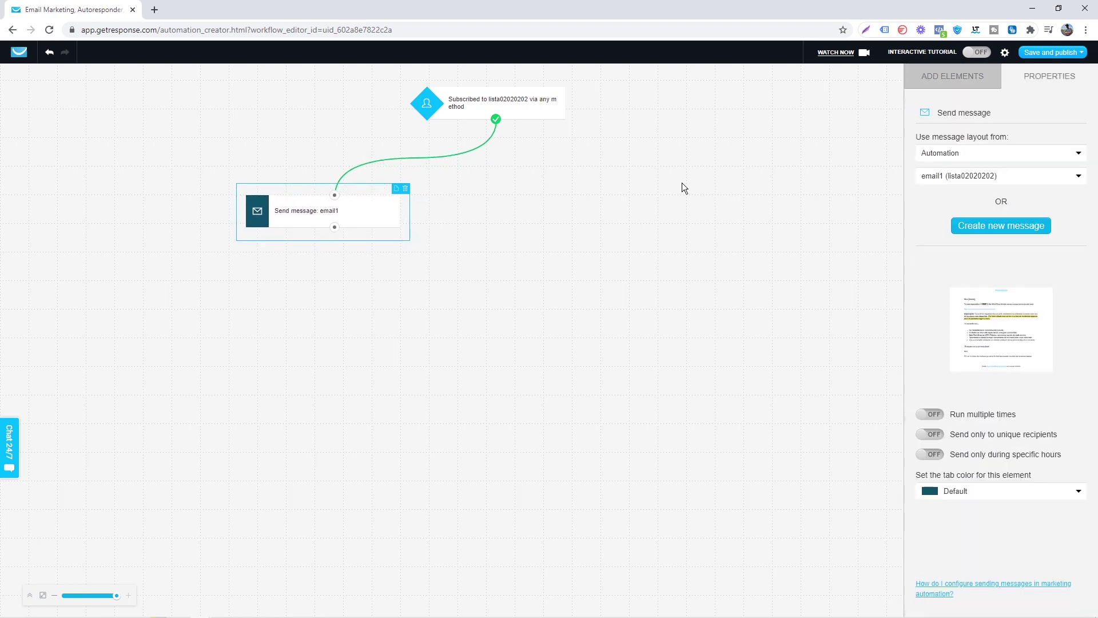
Add a Message opened? condition below the email1 action and connect the action to it.
{"action": "left_click", "coordinate": [953, 80]}
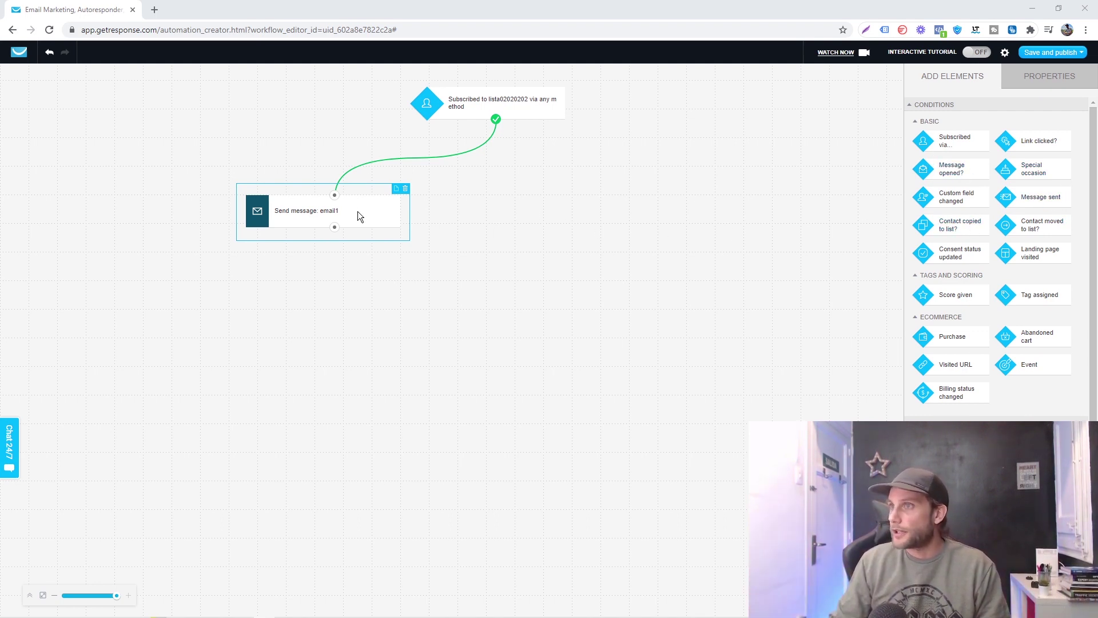
{"action": "left_click_drag", "start_coordinate": [358, 216], "coordinate": [355, 212]}
{"action": "left_click", "coordinate": [952, 81]}
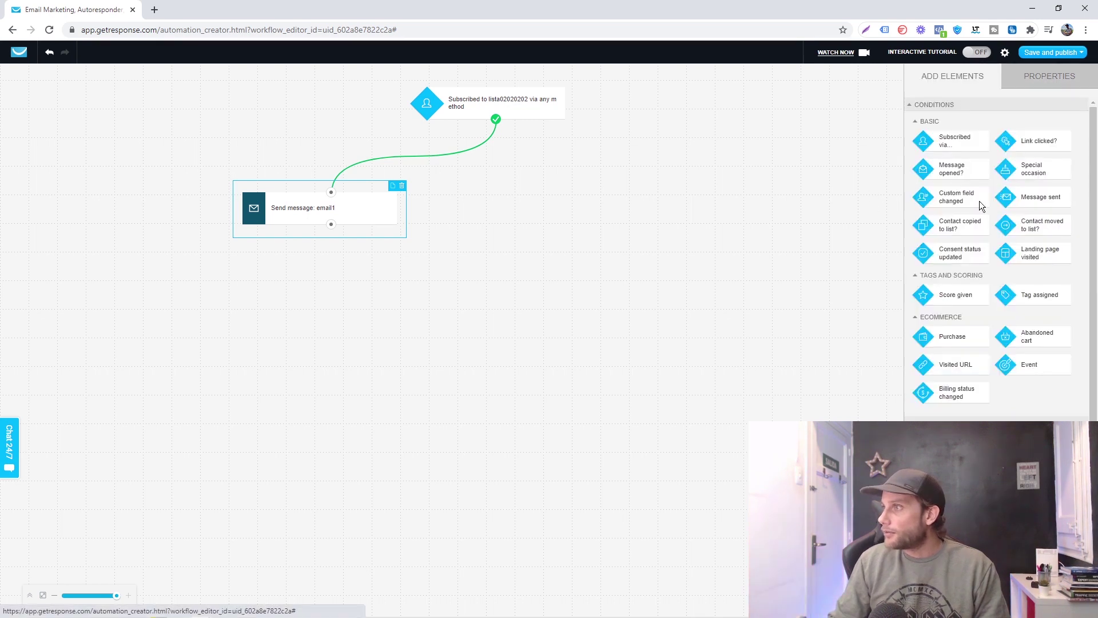
{"action": "scroll", "coordinate": [982, 378], "scroll_direction": "down", "scroll_amount": 3}
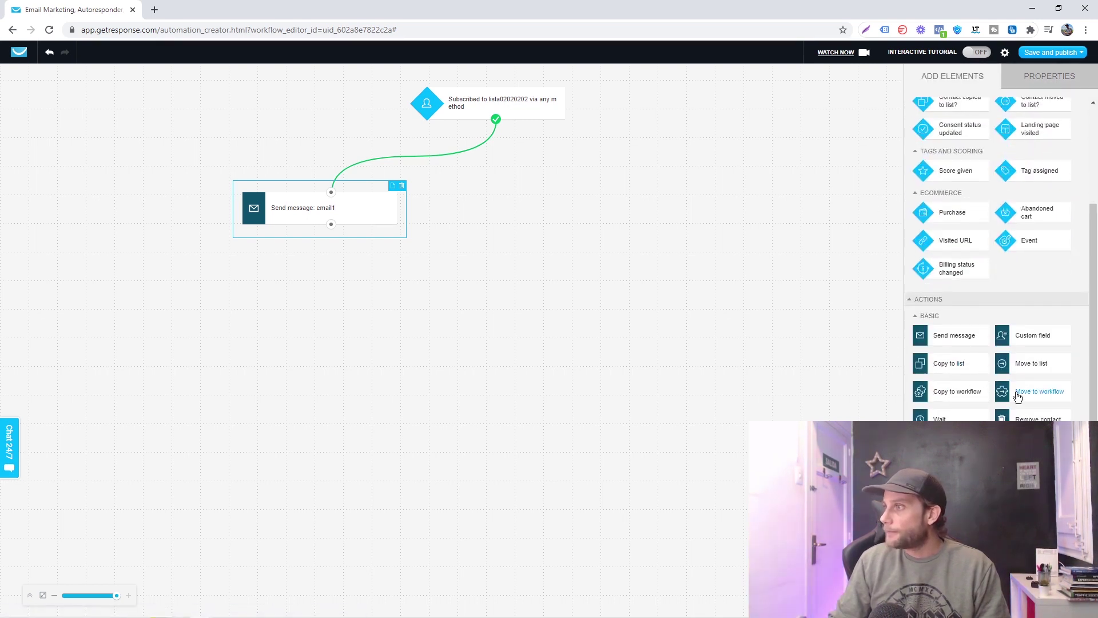
{"action": "scroll", "coordinate": [1042, 376], "scroll_direction": "up", "scroll_amount": 3}
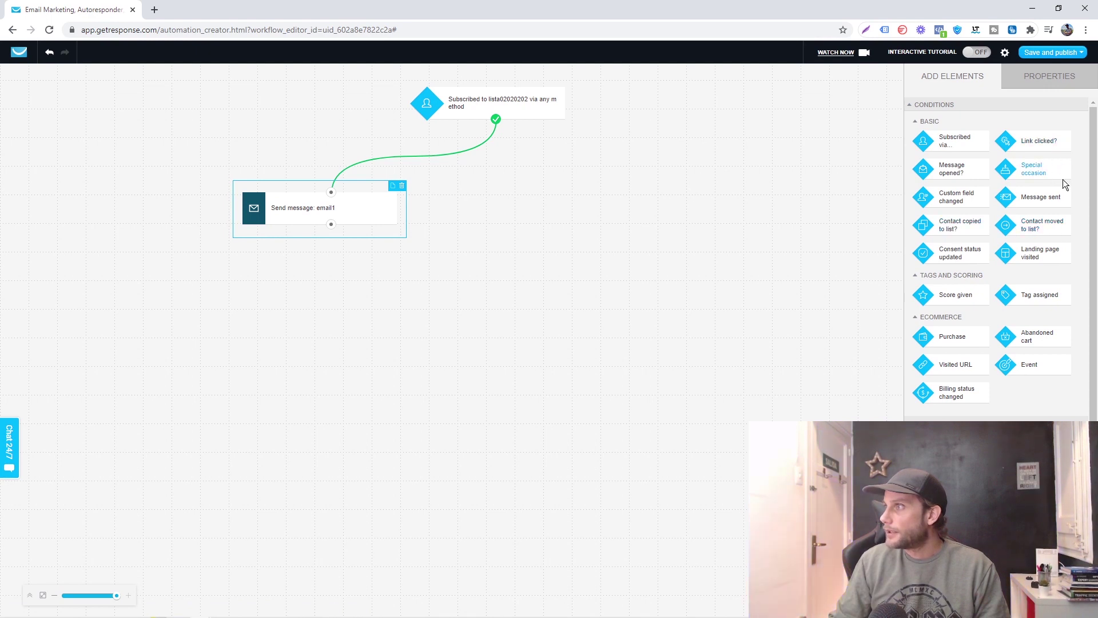
{"action": "left_click_drag", "start_coordinate": [961, 175], "coordinate": [330, 280]}
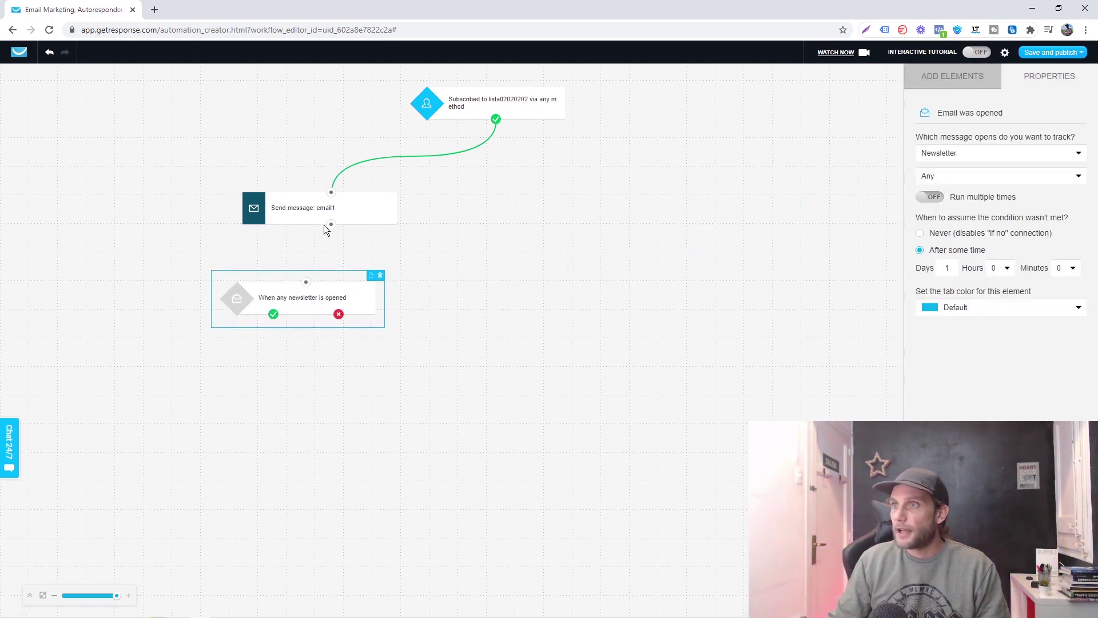
{"action": "left_click_drag", "start_coordinate": [331, 224], "coordinate": [306, 281]}
{"action": "left_click", "coordinate": [336, 295]}
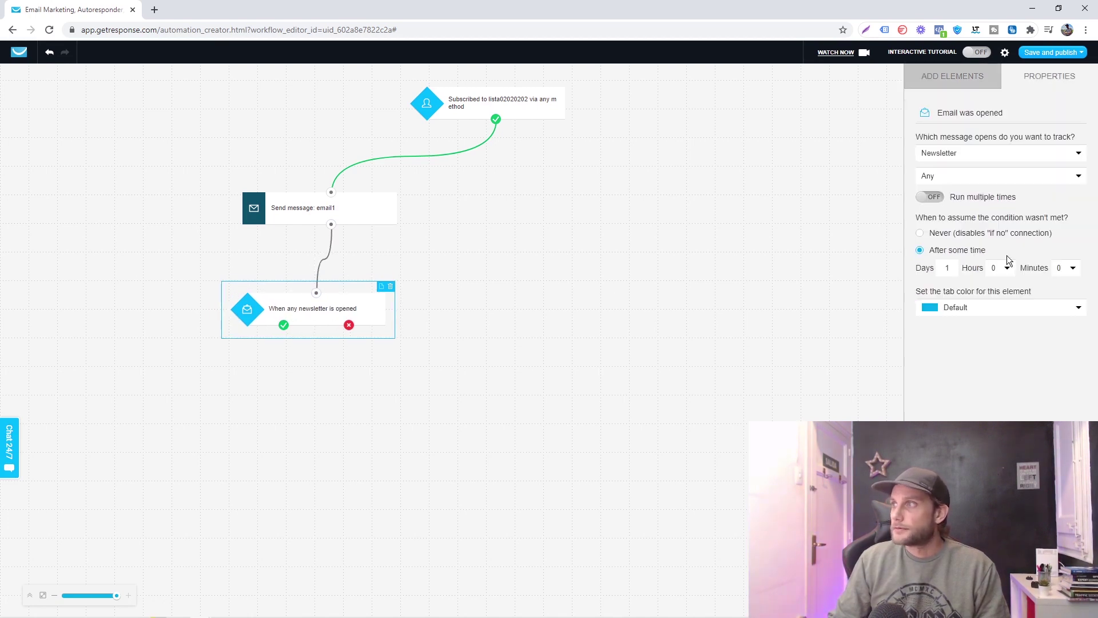
Set the message-opened condition to track the specific automation message email1.
{"action": "left_click", "coordinate": [1017, 154]}
{"action": "left_click", "coordinate": [946, 234]}
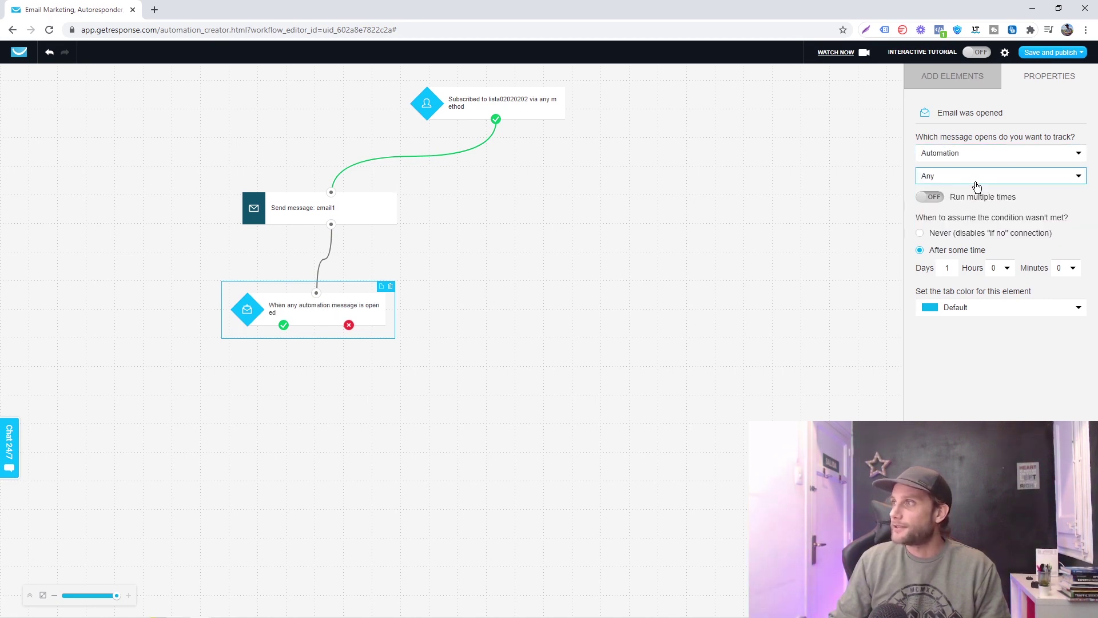
{"action": "left_click", "coordinate": [972, 176]}
{"action": "left_click", "coordinate": [954, 206]}
{"action": "left_click", "coordinate": [952, 220]}
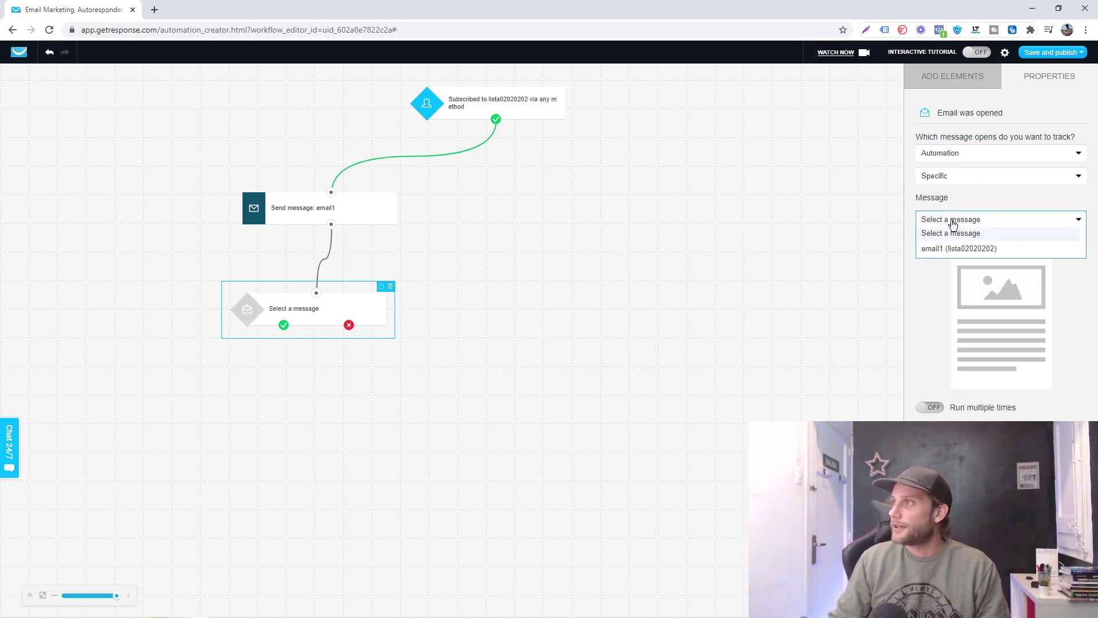
{"action": "left_click", "coordinate": [958, 249]}
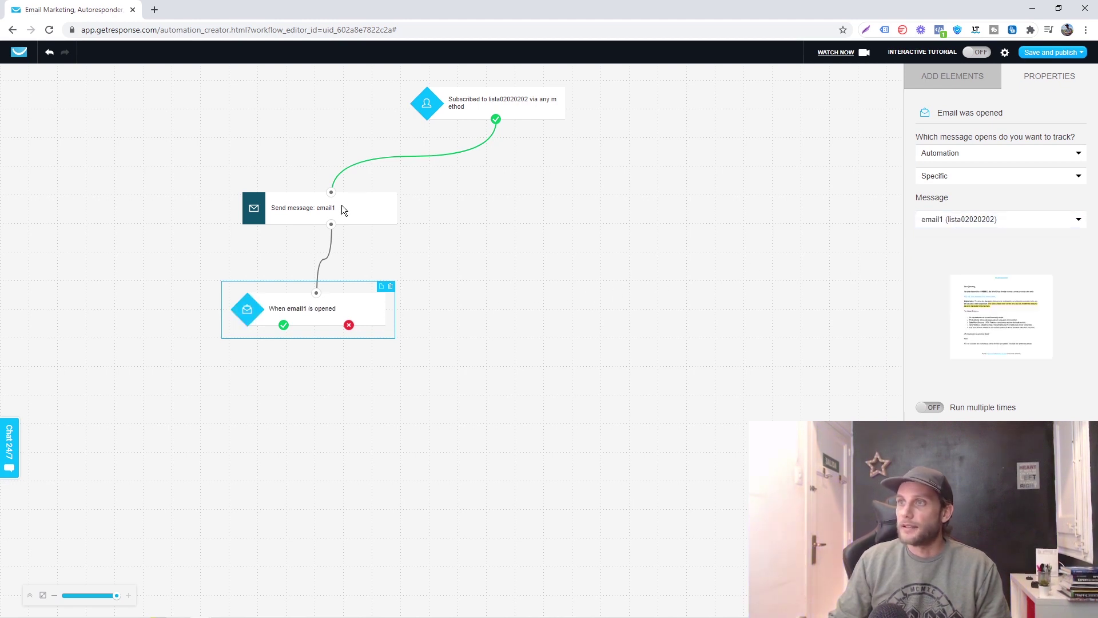
{"action": "left_click_drag", "start_coordinate": [345, 306], "coordinate": [347, 310]}
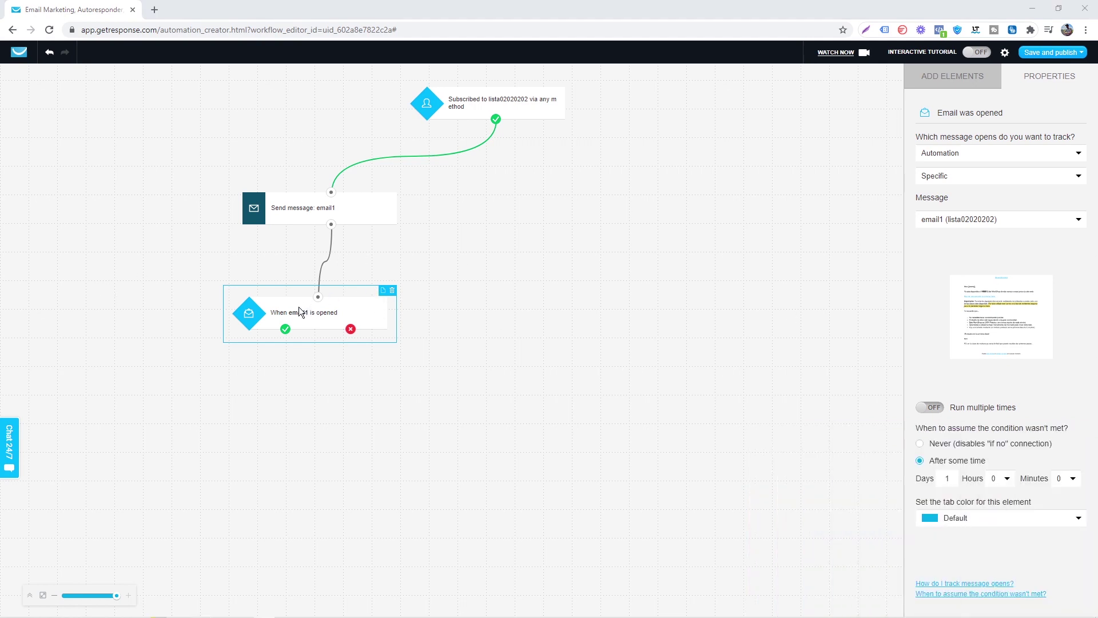
Set the email1 opened condition to count as not met after 0 days and 5 hours.
{"action": "left_click", "coordinate": [948, 478]}
{"action": "left_click", "coordinate": [999, 479]}
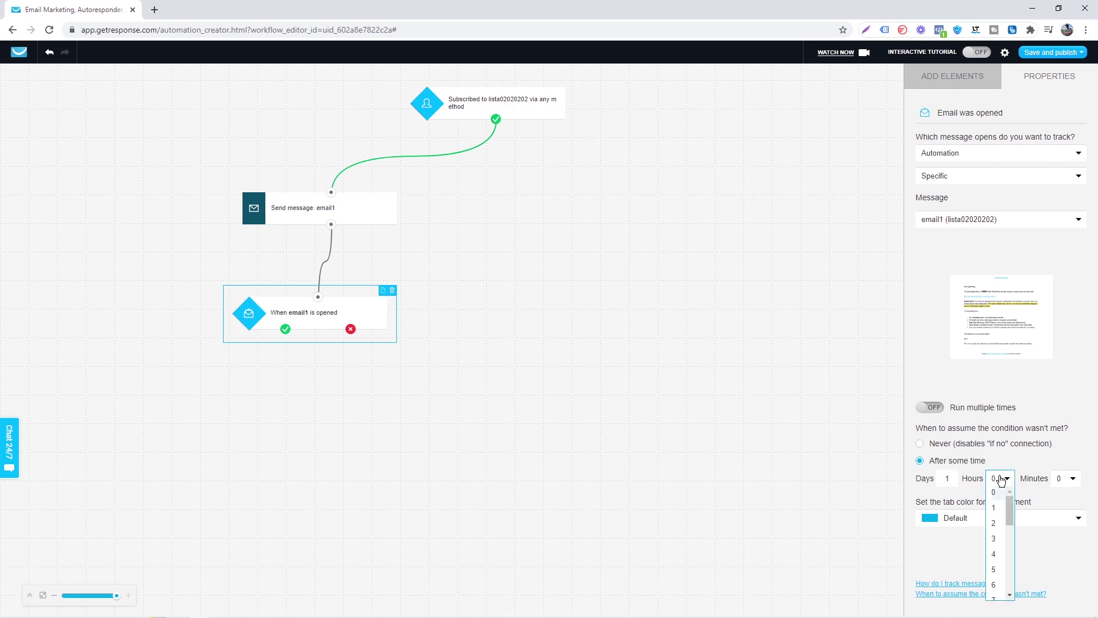
{"action": "left_click", "coordinate": [956, 509]}
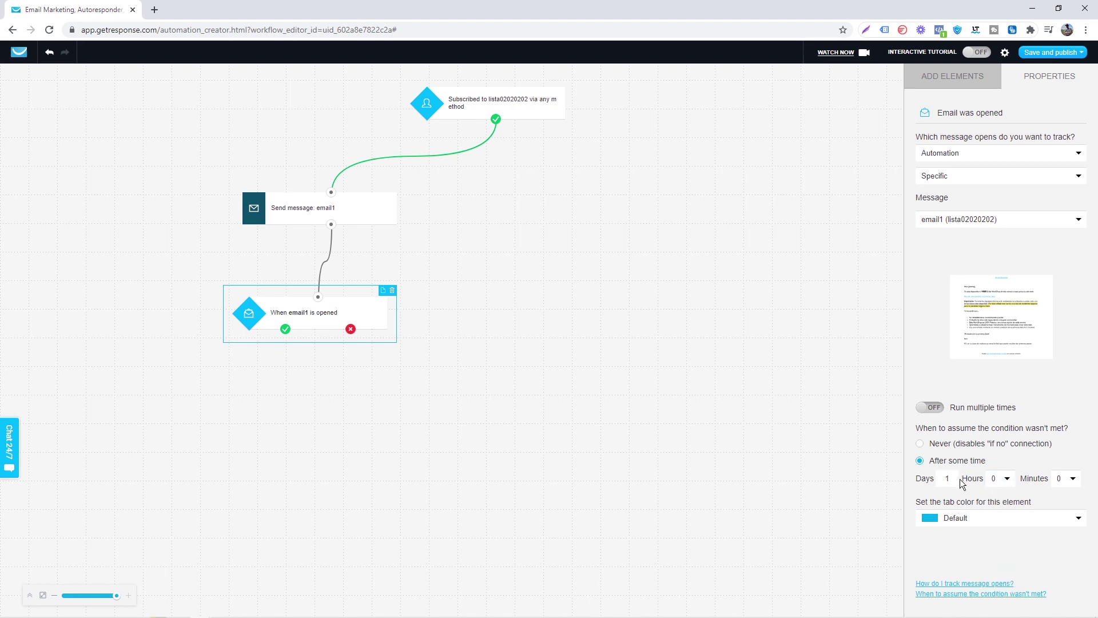
{"action": "left_click", "coordinate": [999, 479]}
{"action": "left_click", "coordinate": [995, 569]}
{"action": "left_click", "coordinate": [948, 477]}
{"action": "left_click", "coordinate": [817, 484]}
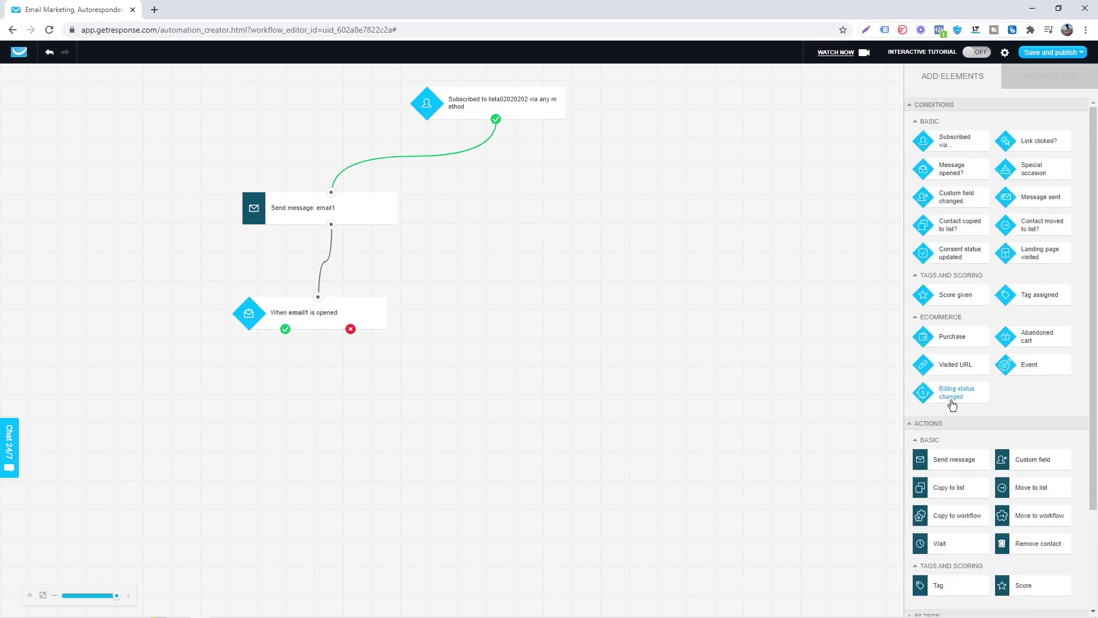
{"action": "left_click", "coordinate": [296, 311]}
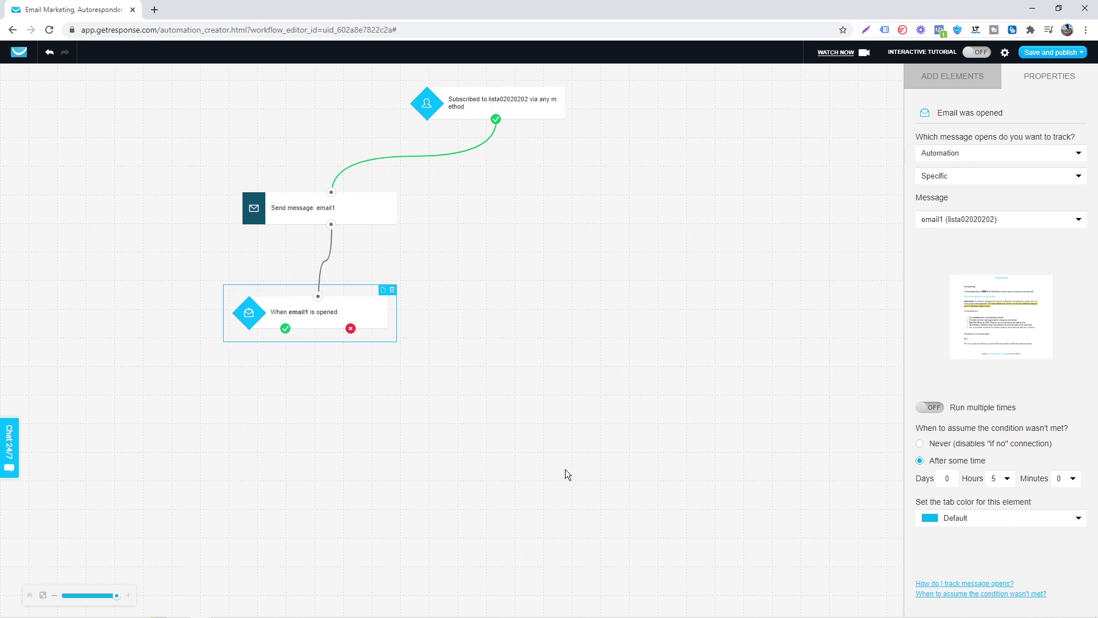
Add a Send message action connected to the not-met branch of the email1 opened condition and have it send the automation message email1.
{"action": "left_click", "coordinate": [944, 78]}
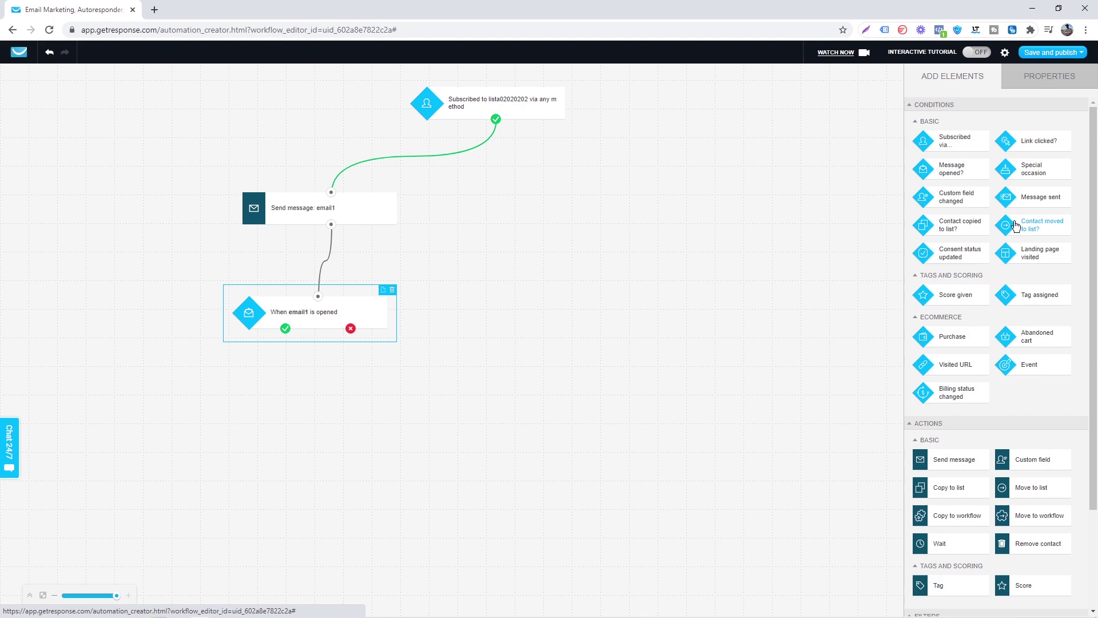
{"action": "left_click_drag", "start_coordinate": [957, 462], "coordinate": [337, 435]}
{"action": "left_click_drag", "start_coordinate": [351, 329], "coordinate": [475, 397]}
{"action": "left_click", "coordinate": [973, 153]}
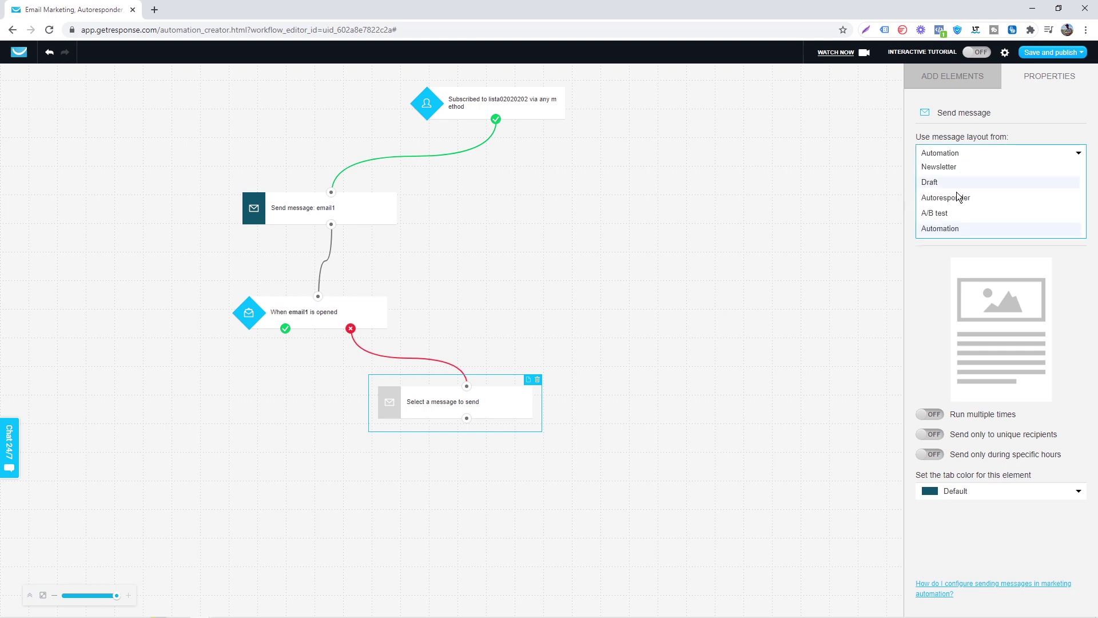
{"action": "left_click", "coordinate": [939, 227]}
{"action": "left_click", "coordinate": [972, 176]}
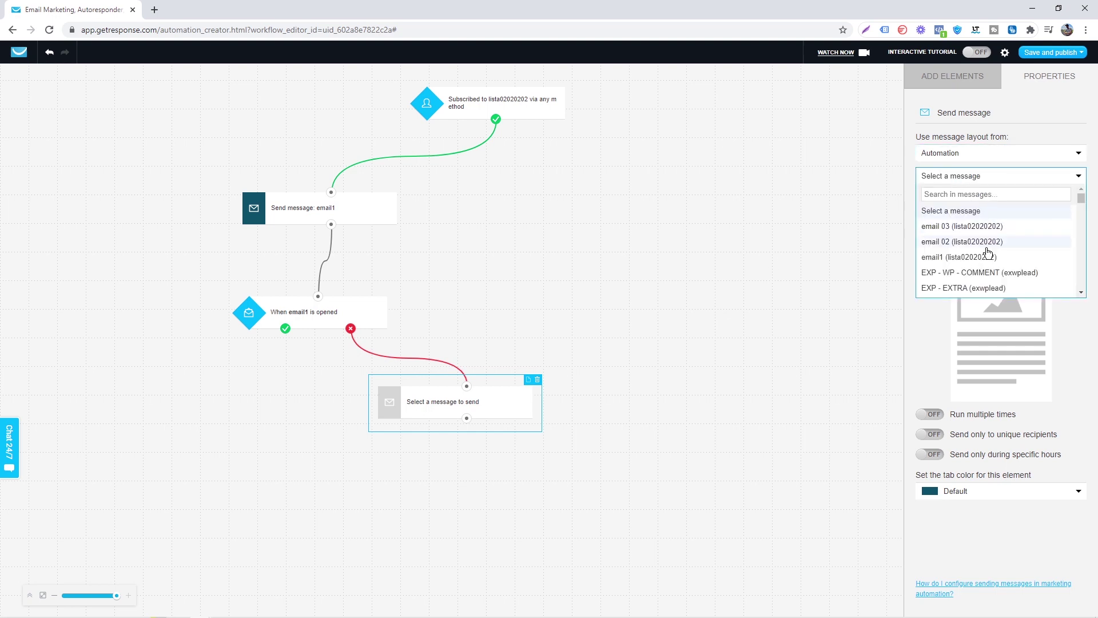
{"action": "left_click", "coordinate": [953, 256]}
{"action": "left_click_drag", "start_coordinate": [482, 417], "coordinate": [514, 416]}
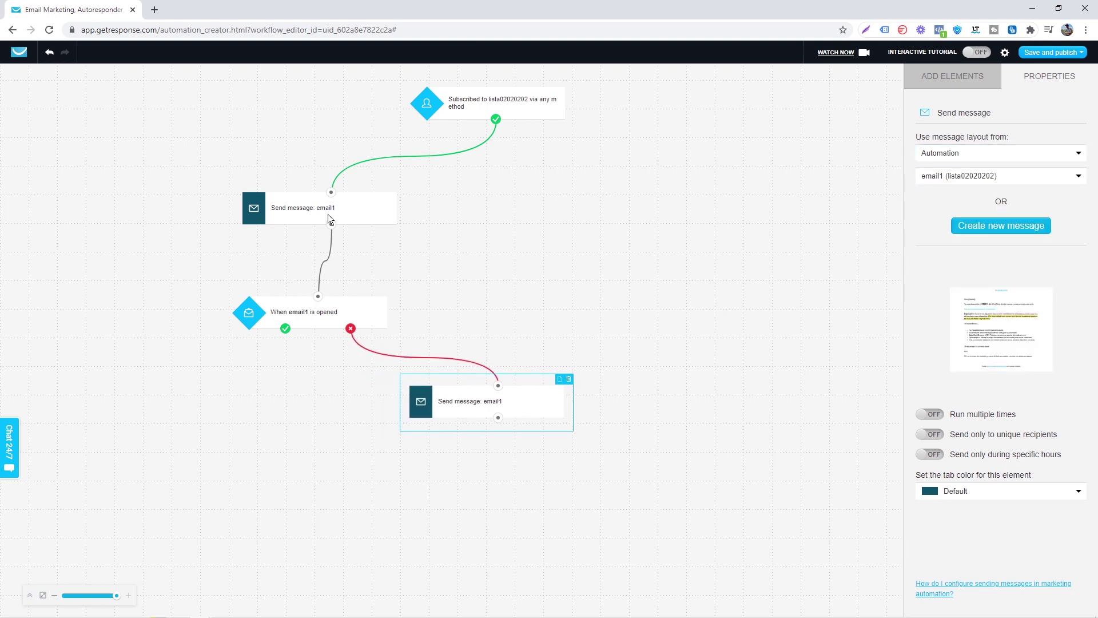
Shift the email1 opened condition slightly upward and connect a new 1-day Wait action to its met branch.
{"action": "left_click", "coordinate": [363, 304]}
{"action": "left_click_drag", "start_coordinate": [363, 303], "coordinate": [366, 289]}
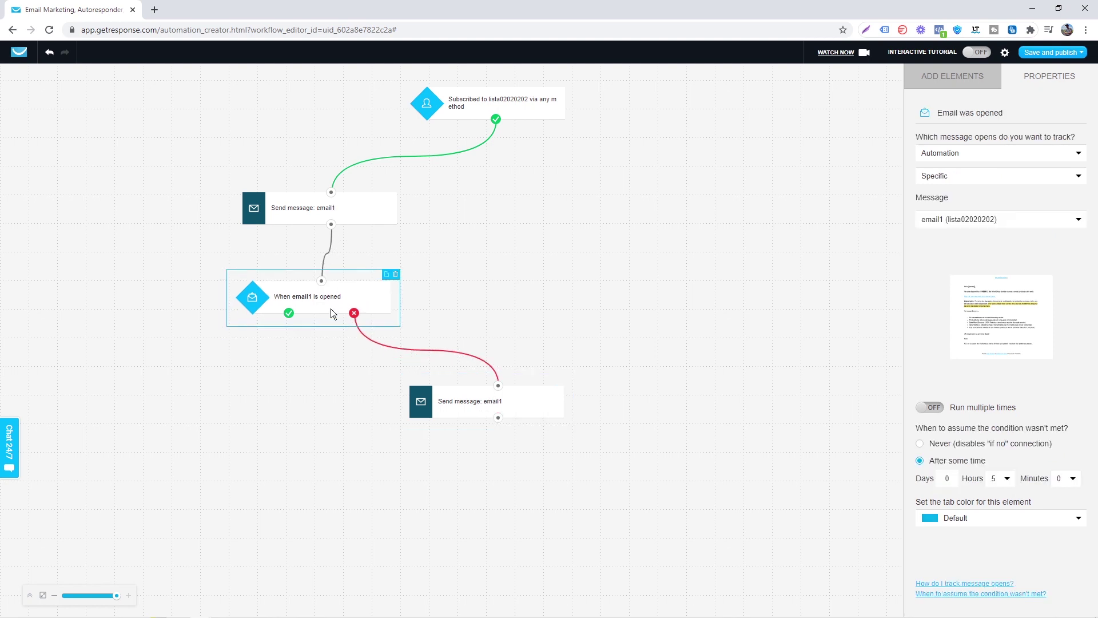
{"action": "left_click", "coordinate": [953, 76]}
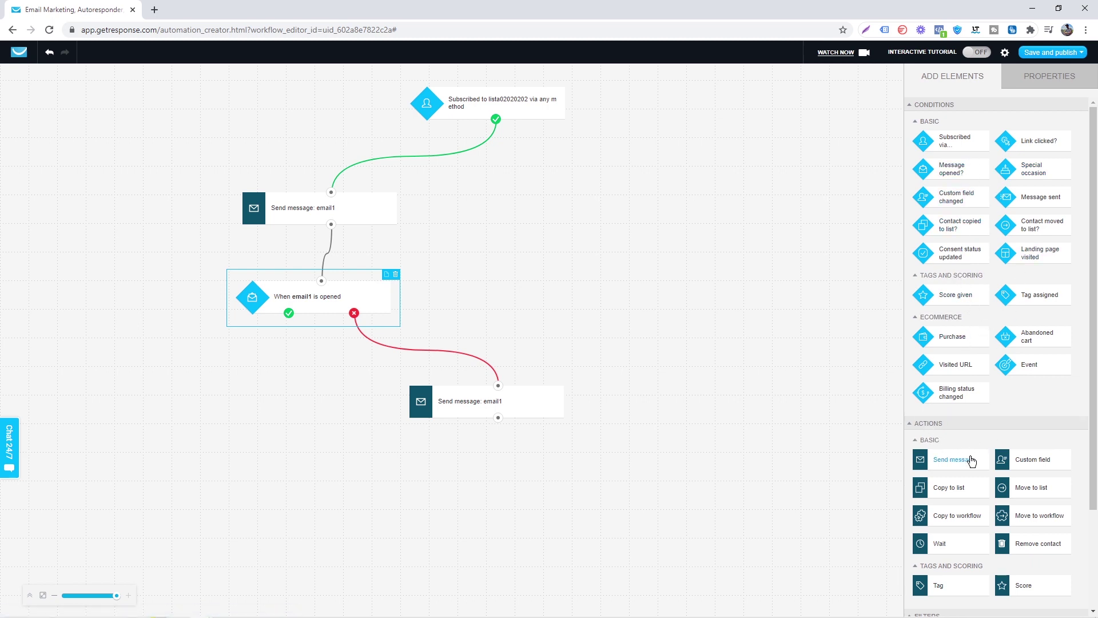
{"action": "scroll", "coordinate": [972, 460], "scroll_direction": "down", "scroll_amount": 3}
{"action": "left_click_drag", "start_coordinate": [944, 422], "coordinate": [229, 412]}
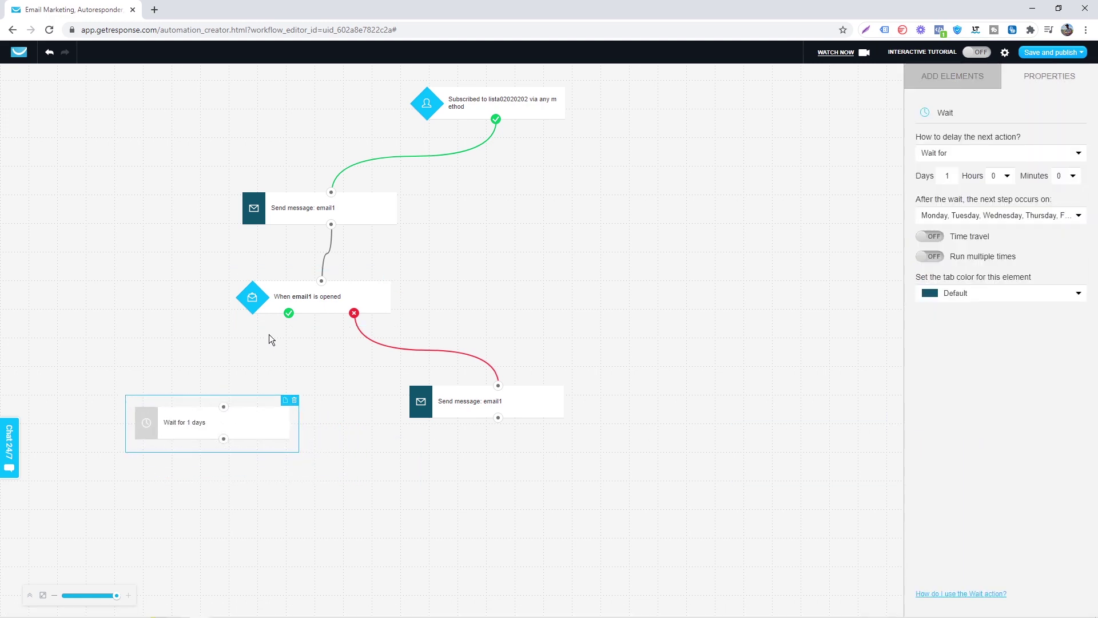
{"action": "left_click_drag", "start_coordinate": [289, 314], "coordinate": [250, 391]}
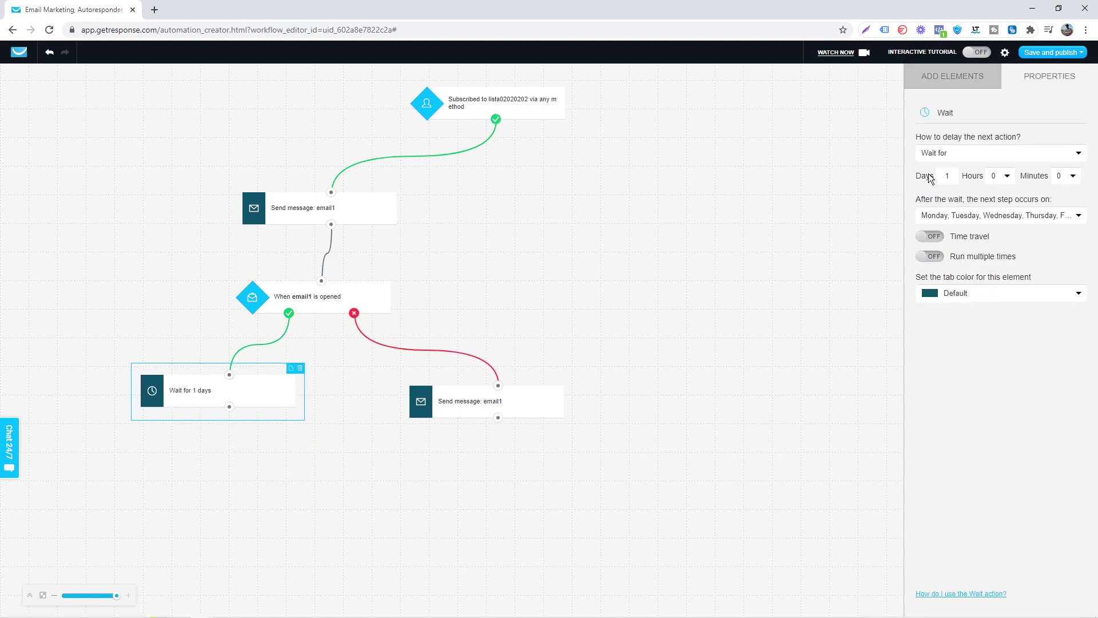
Add a Send message action connected below the Wait action and have it send the automation message email 02.
{"action": "left_click", "coordinate": [952, 76]}
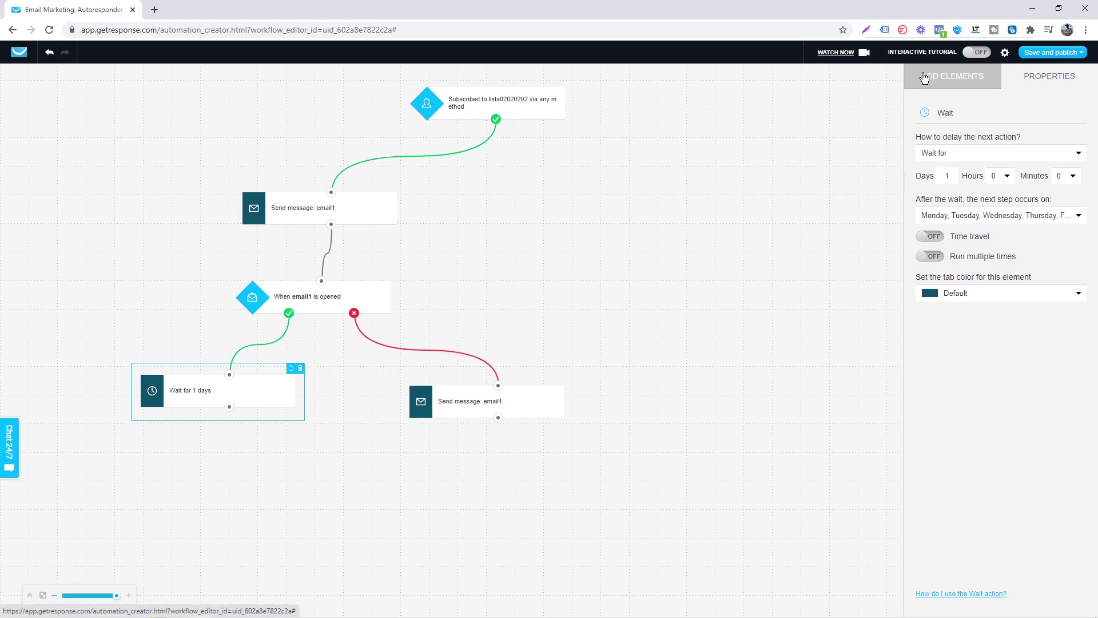
{"action": "left_click_drag", "start_coordinate": [973, 472], "coordinate": [236, 503]}
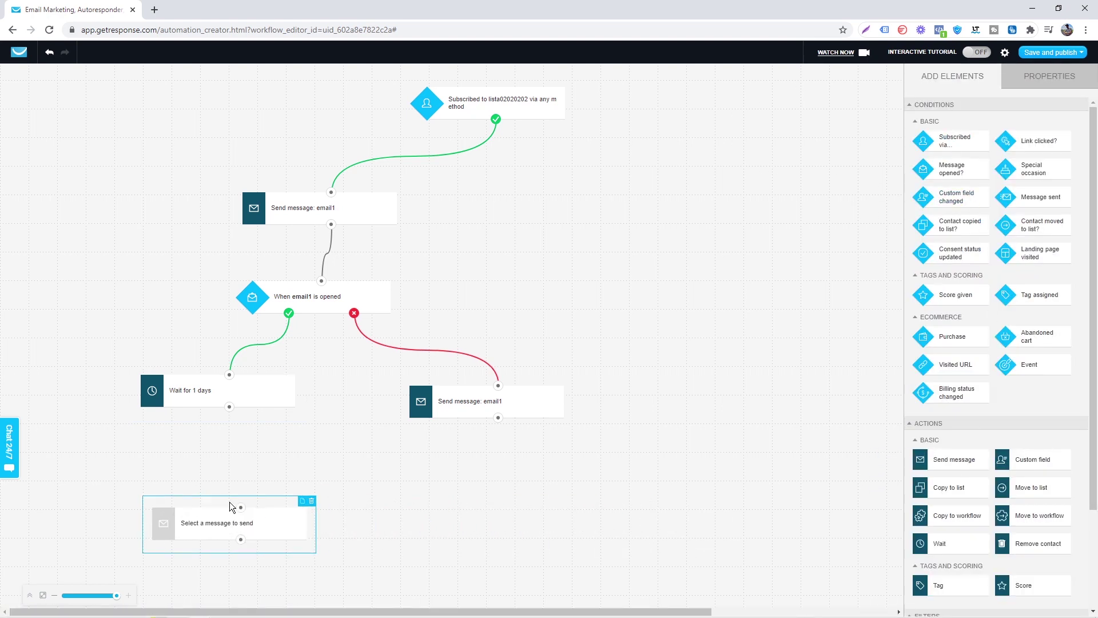
{"action": "left_click_drag", "start_coordinate": [230, 407], "coordinate": [241, 531]}
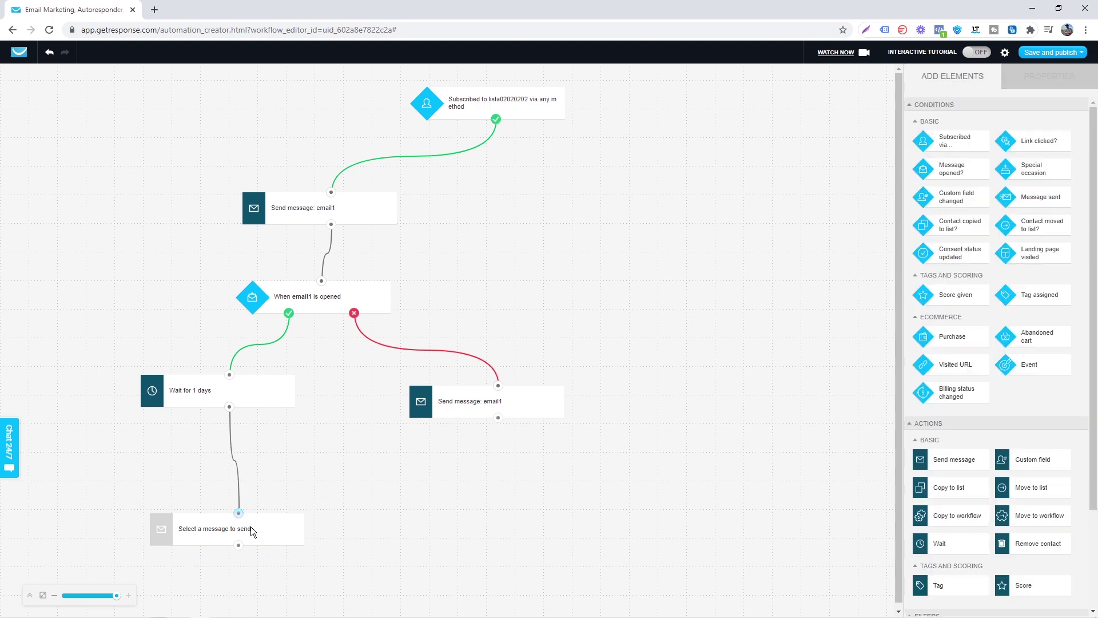
{"action": "left_click", "coordinate": [245, 534]}
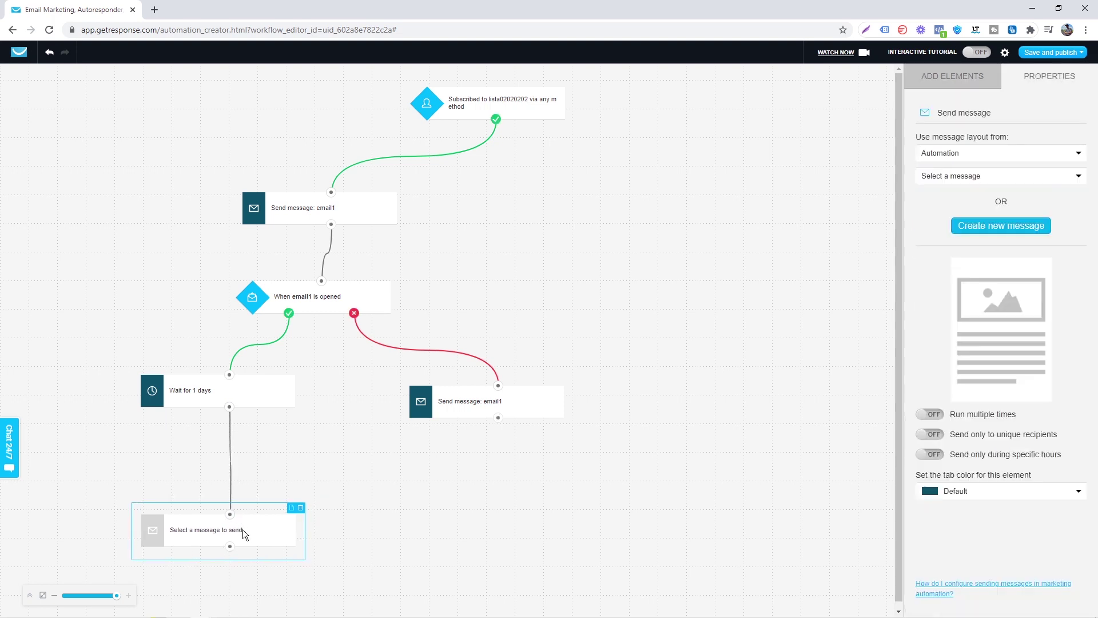
{"action": "left_click", "coordinate": [966, 153]}
{"action": "left_click", "coordinate": [940, 228]}
{"action": "left_click", "coordinate": [1001, 175]}
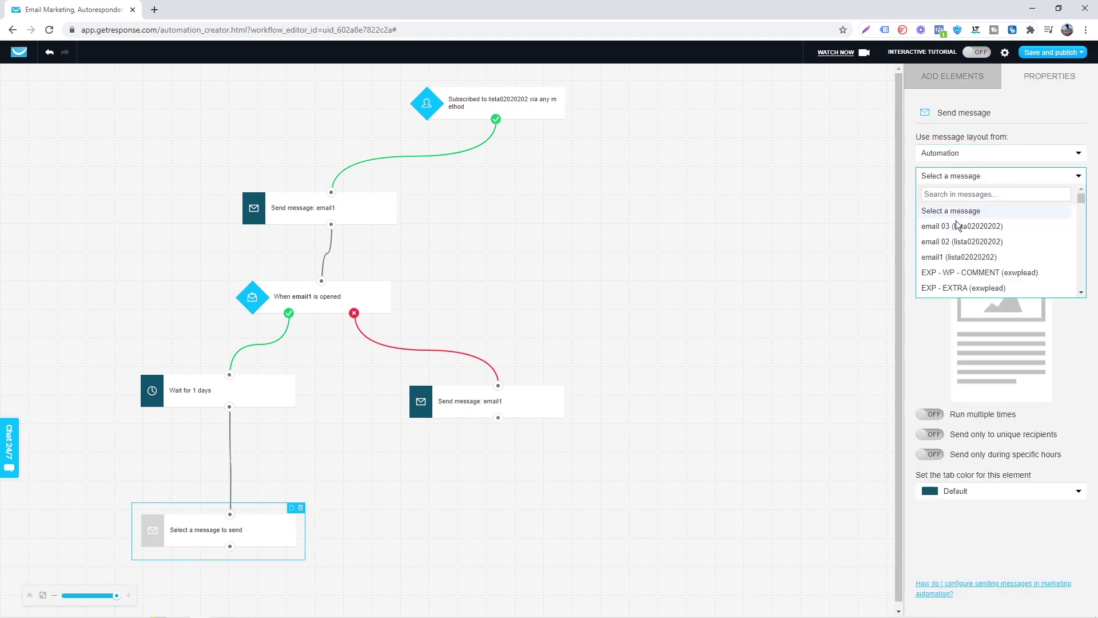
{"action": "left_click", "coordinate": [955, 240]}
{"action": "mouse_move", "coordinate": [233, 532]}
{"action": "left_mouse_down"}
{"action": "mouse_move", "coordinate": [232, 504]}
{"action": "mouse_move", "coordinate": [248, 534]}
{"action": "left_mouse_up"}
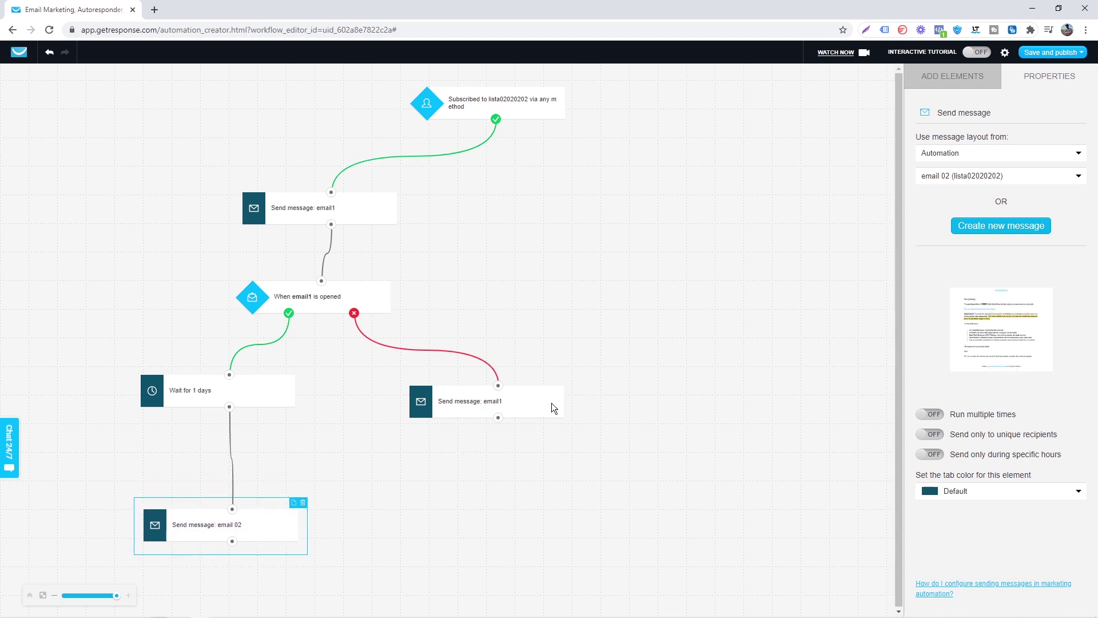
Reposition the email1 send action on the not-met branch so it sits level with the Wait action.
{"action": "left_click_drag", "start_coordinate": [473, 396], "coordinate": [486, 375]}
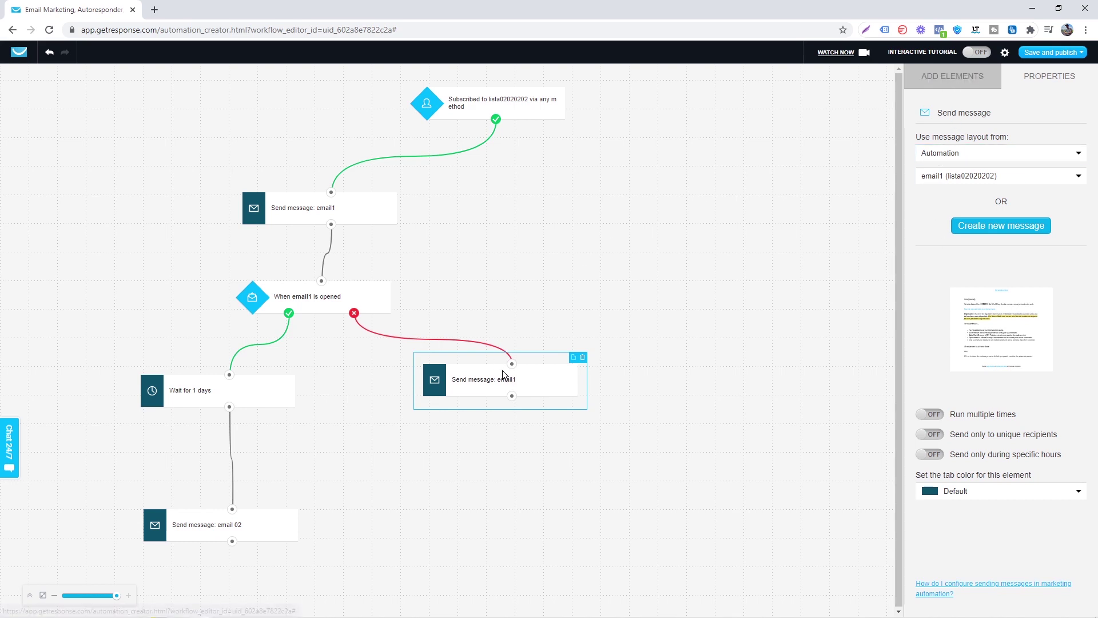
{"action": "left_click", "coordinate": [364, 289]}
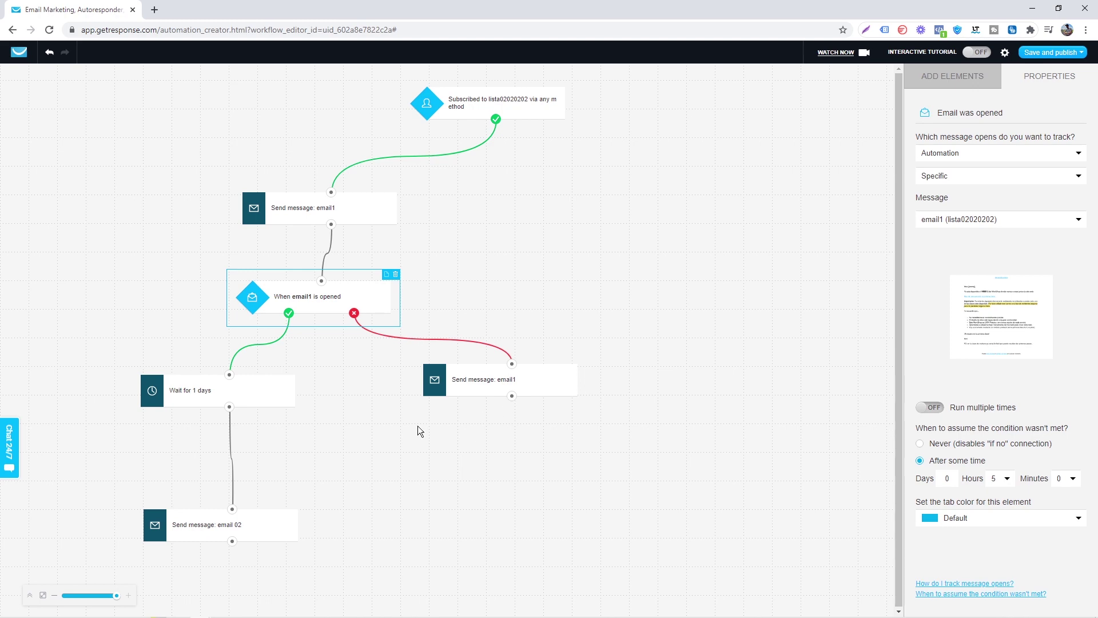
{"action": "left_click_drag", "start_coordinate": [537, 385], "coordinate": [534, 398]}
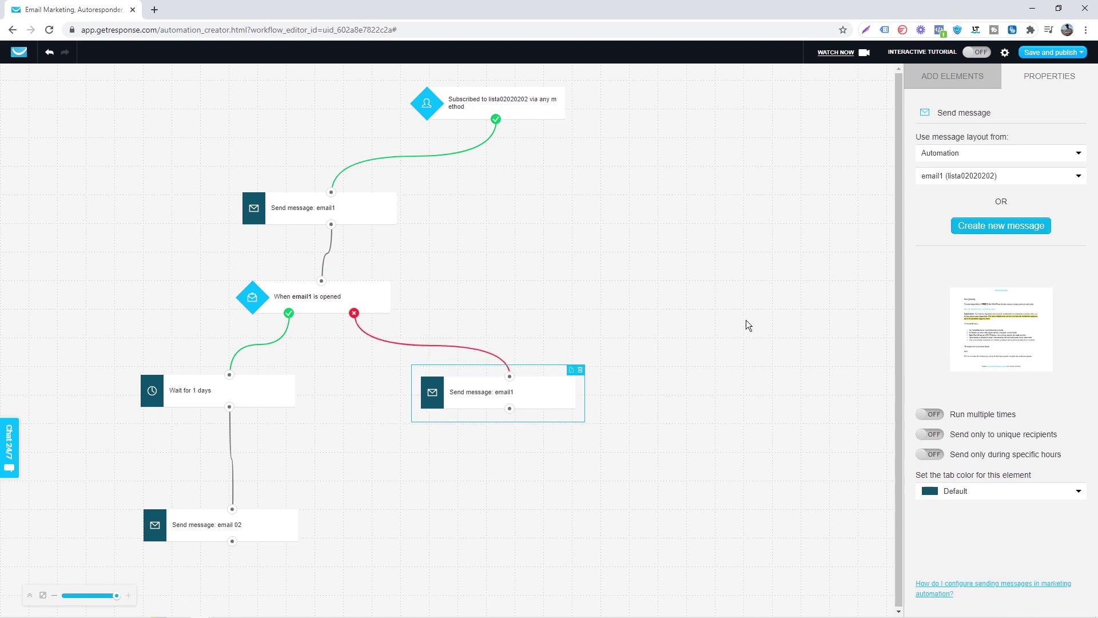
Bring up the actions available for extending the workflow.
{"action": "left_click", "coordinate": [938, 78]}
{"action": "scroll", "coordinate": [984, 378], "scroll_direction": "down", "scroll_amount": 2}
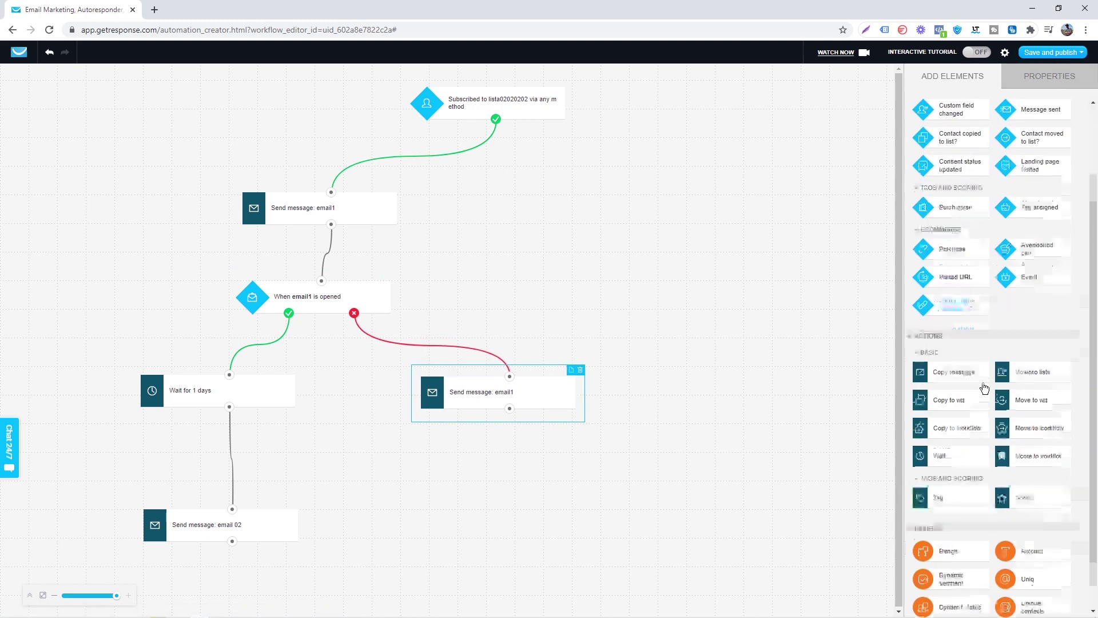